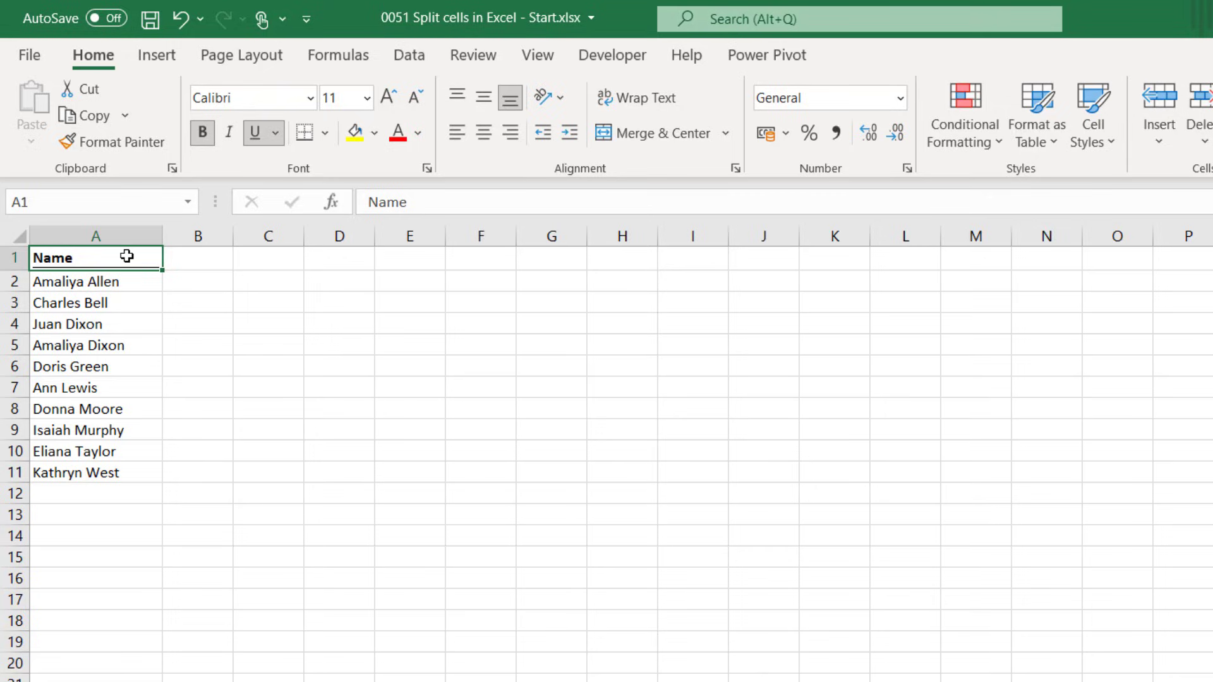
- Split A2:A11 with Text to Columns, delimited by Space instead of Tab, into destination B2
left_click_drag(120, 282, 94, 468)
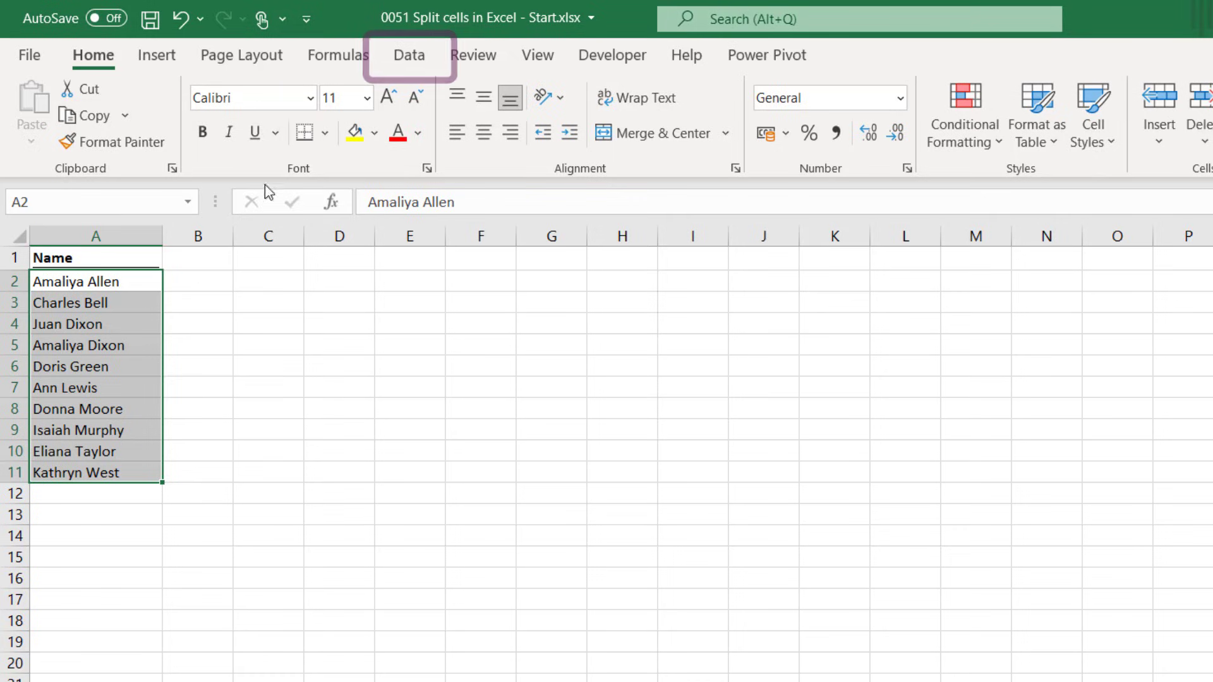
left_click(398, 63)
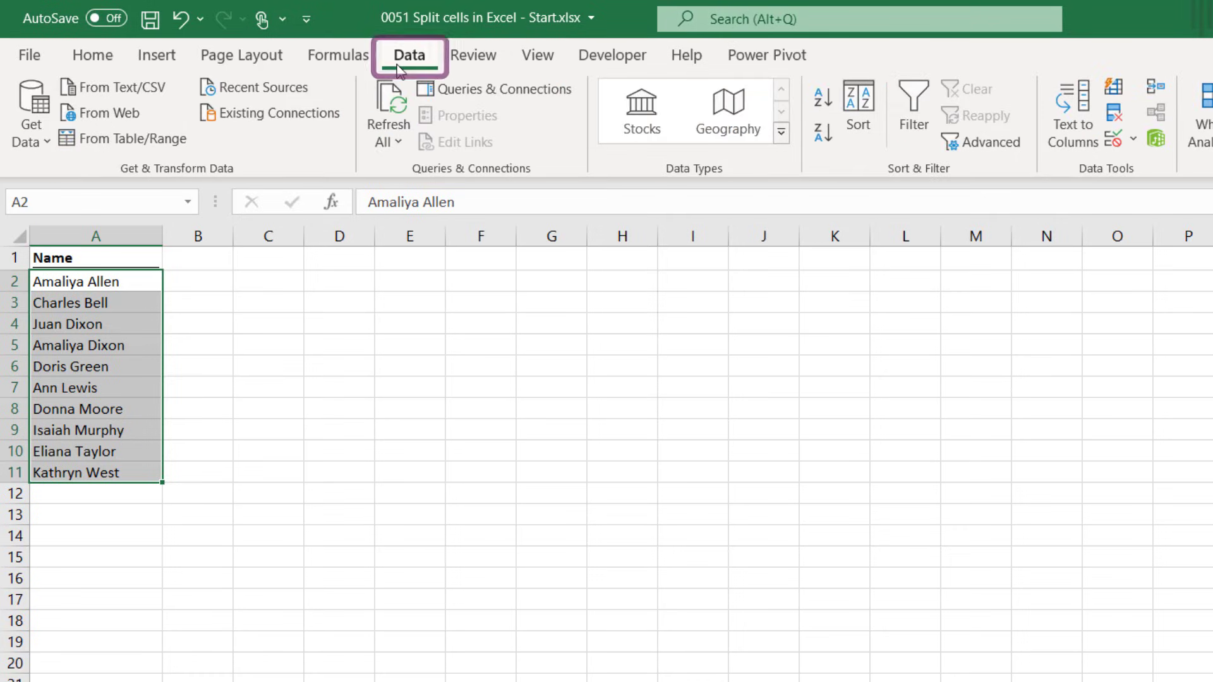
left_click(1065, 111)
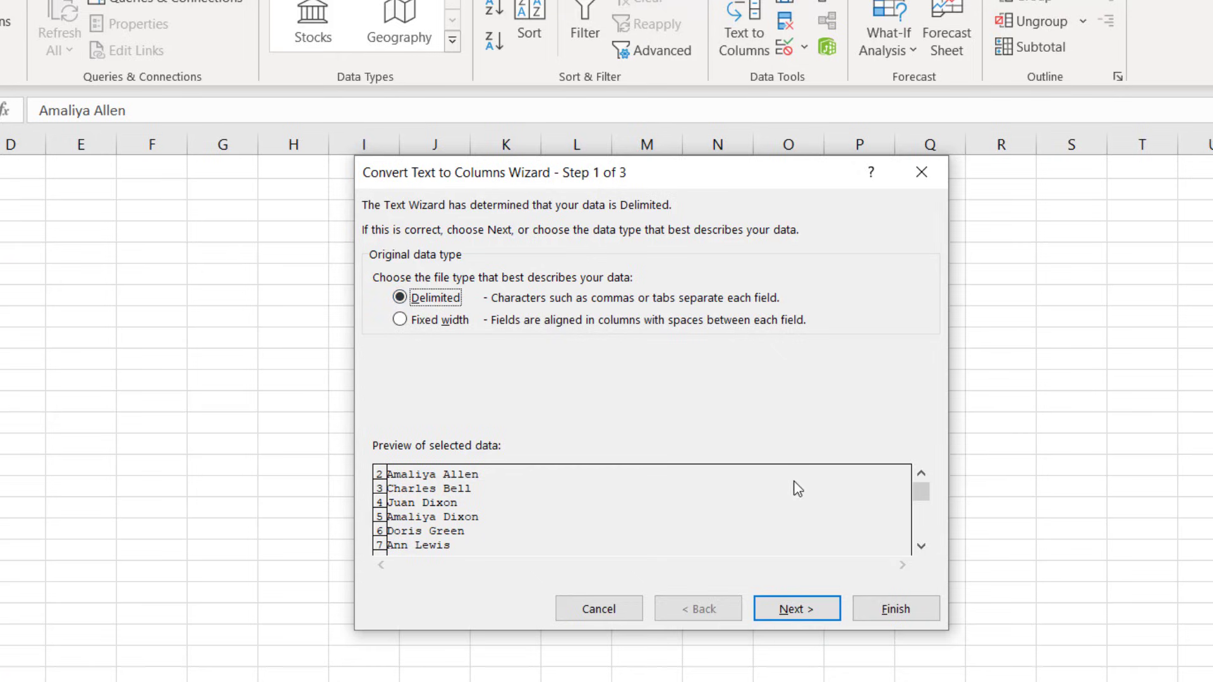
left_click(791, 610)
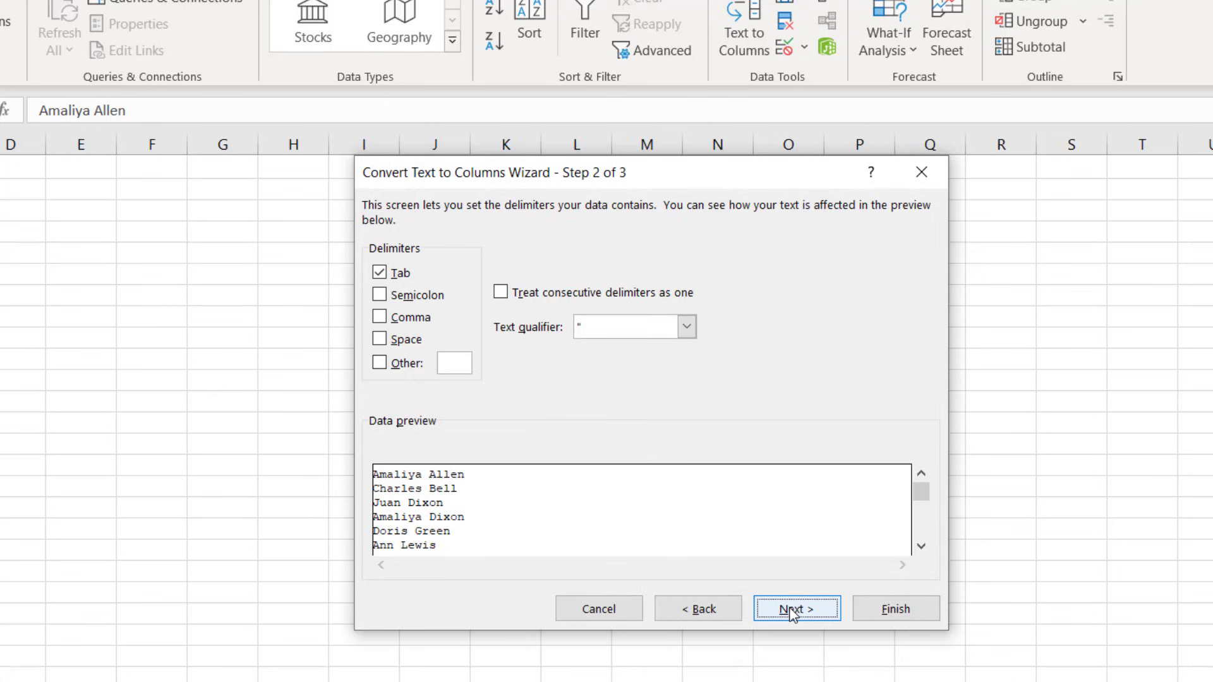
left_click(408, 340)
left_click(396, 275)
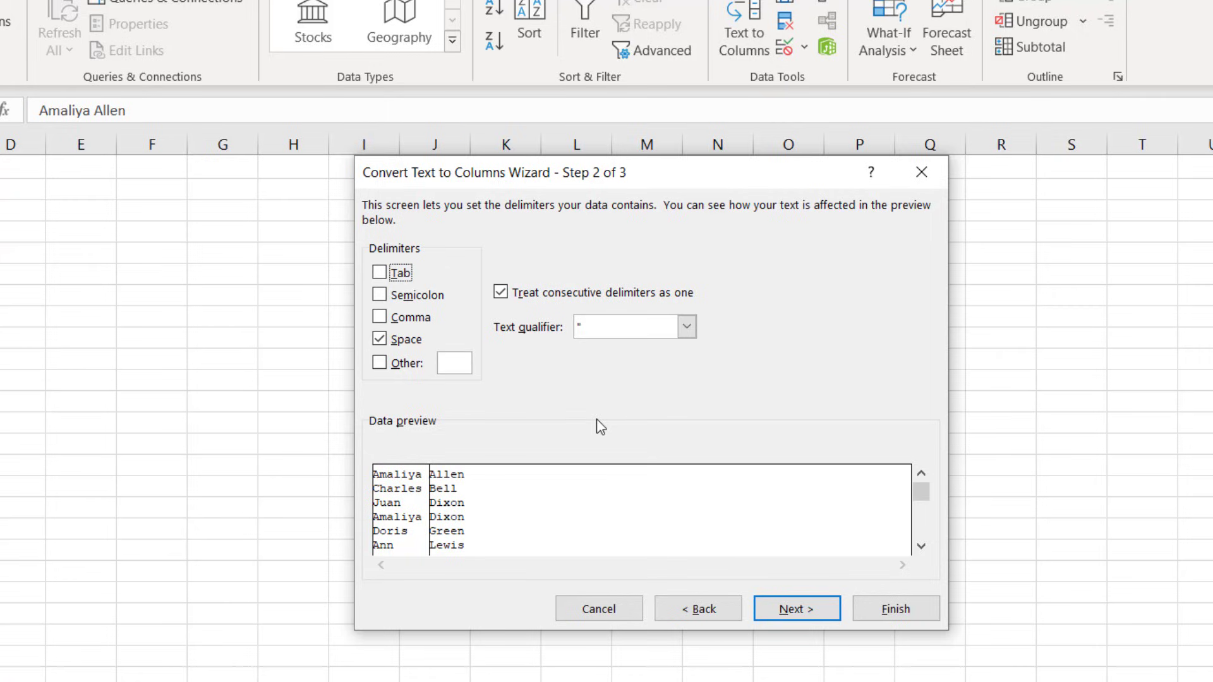
left_click(801, 614)
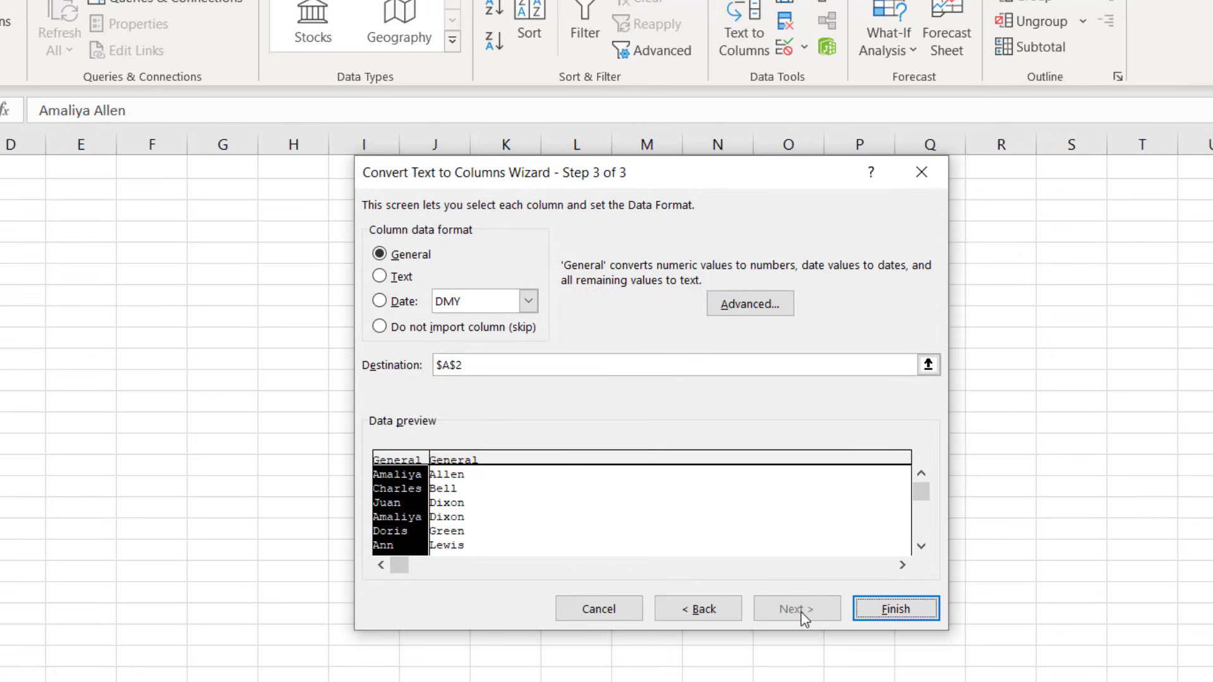
left_click(929, 365)
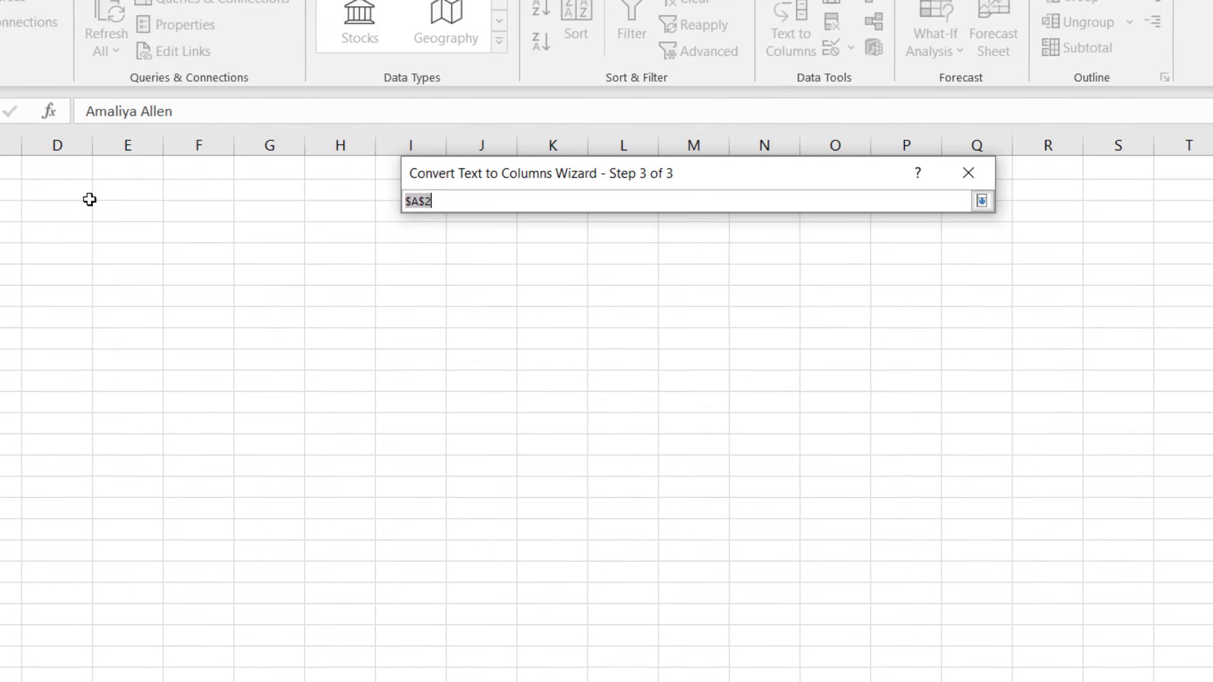
left_click(193, 195)
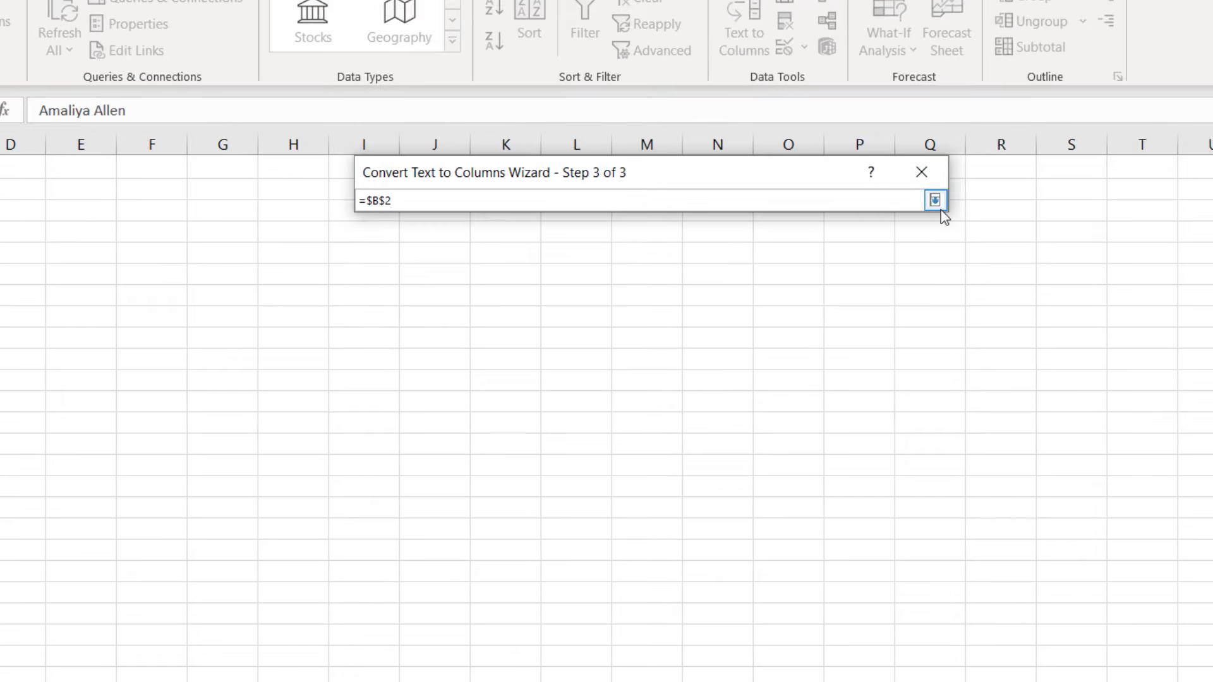
left_click(935, 201)
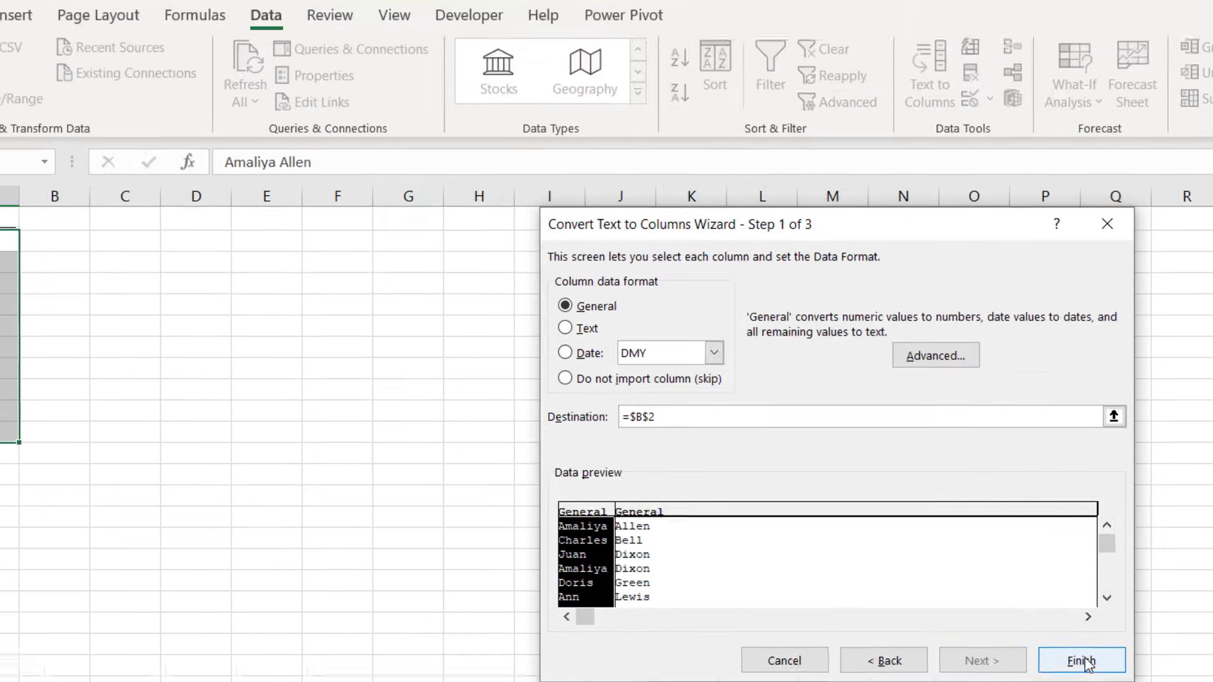
left_click(900, 610)
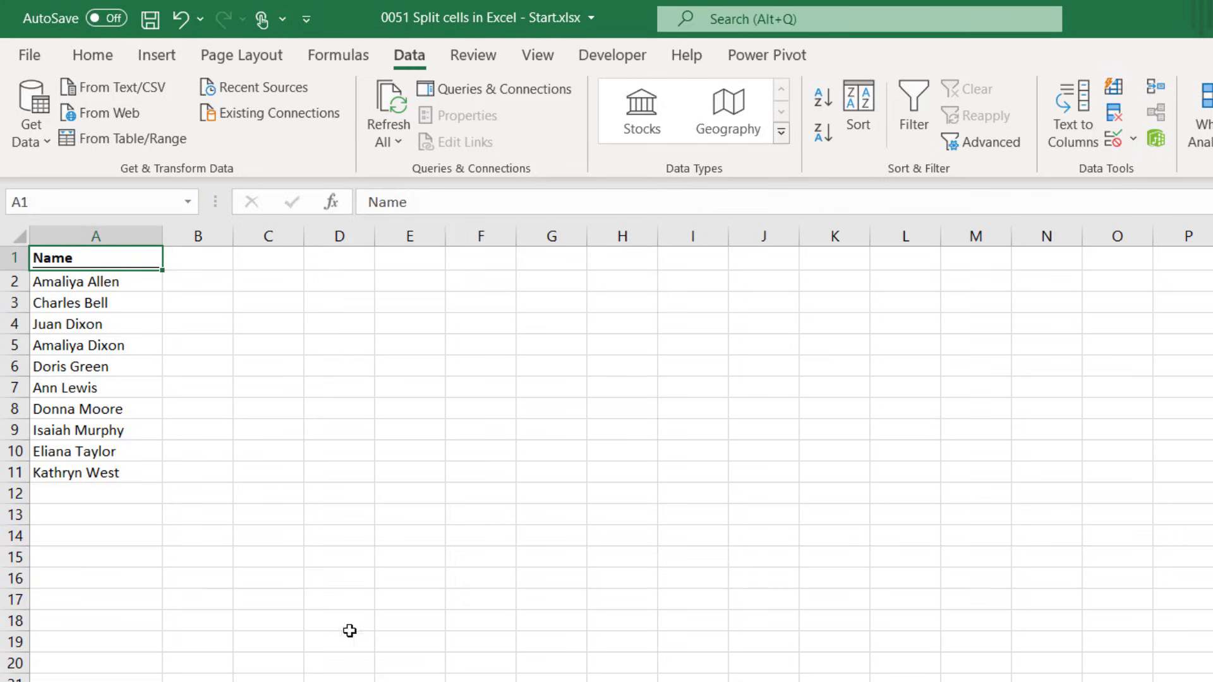
- Enter Amaliya in B2, then start Charles in B3 and accept Flash Fill's suggested first names
left_click(210, 285)
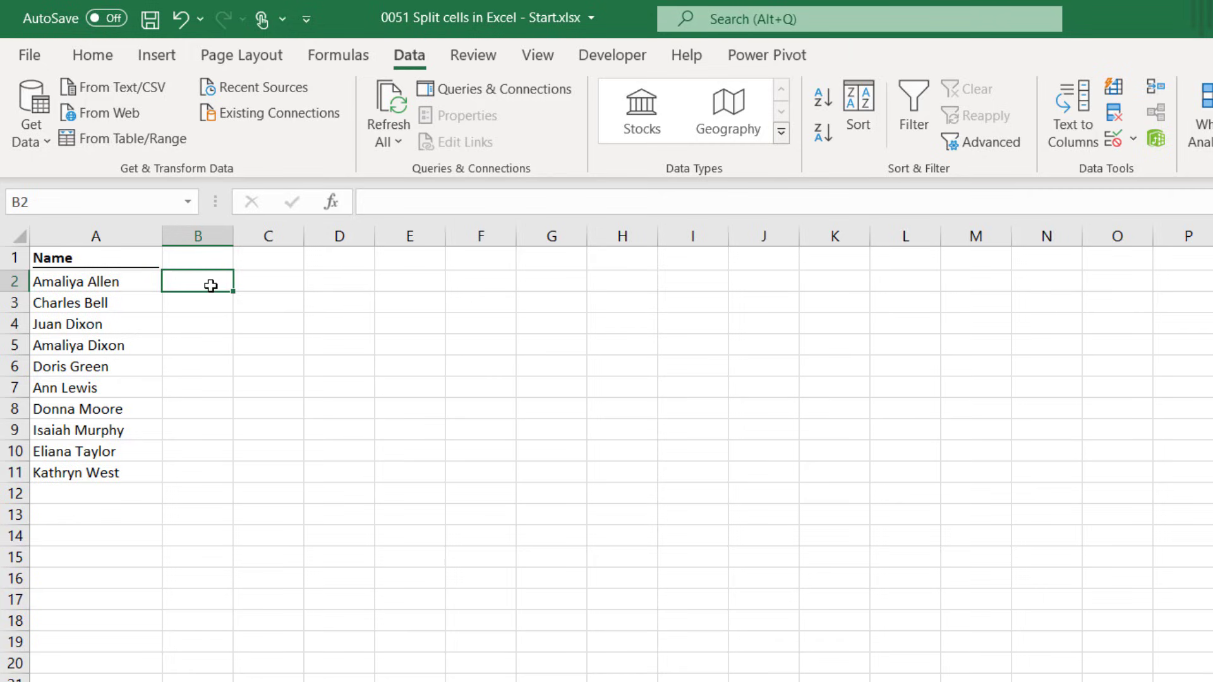
type("Am")
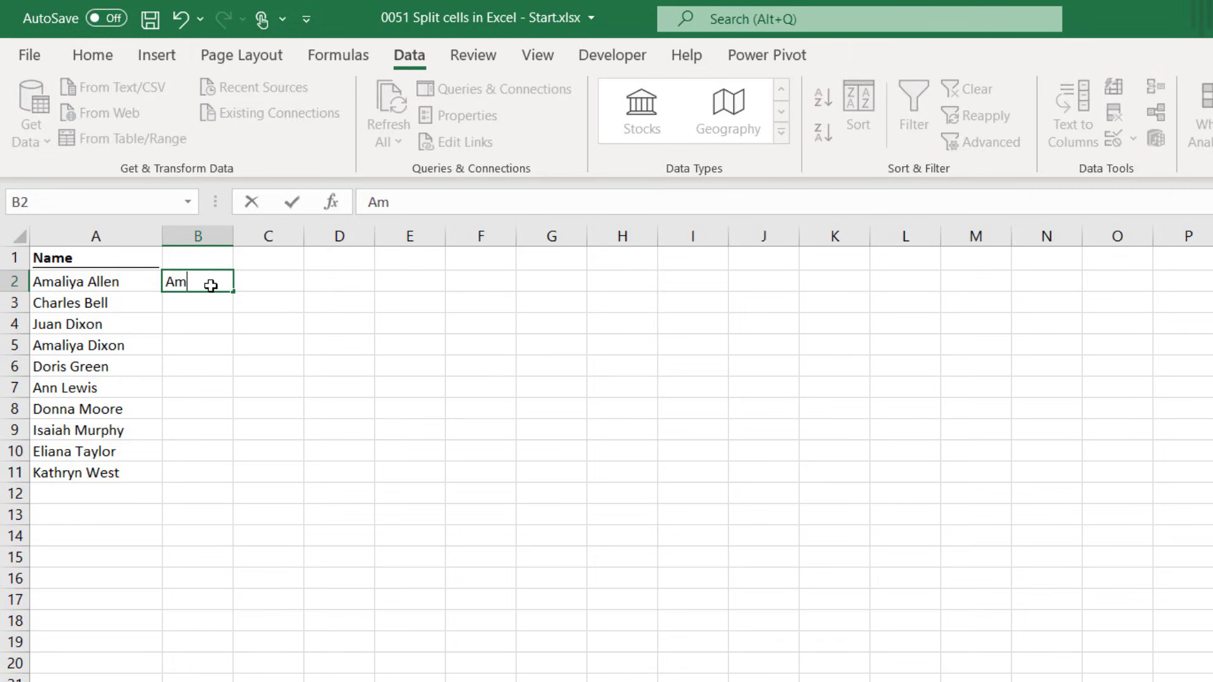
type("aliya")
key("Return")
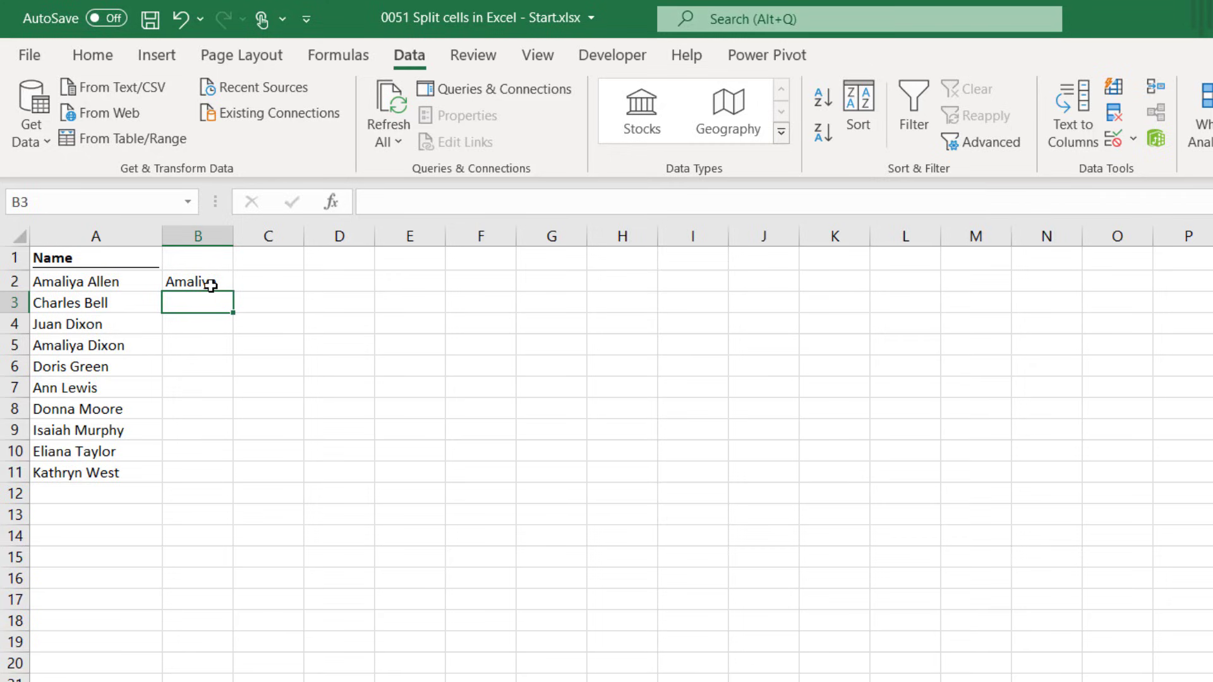
type("Charles")
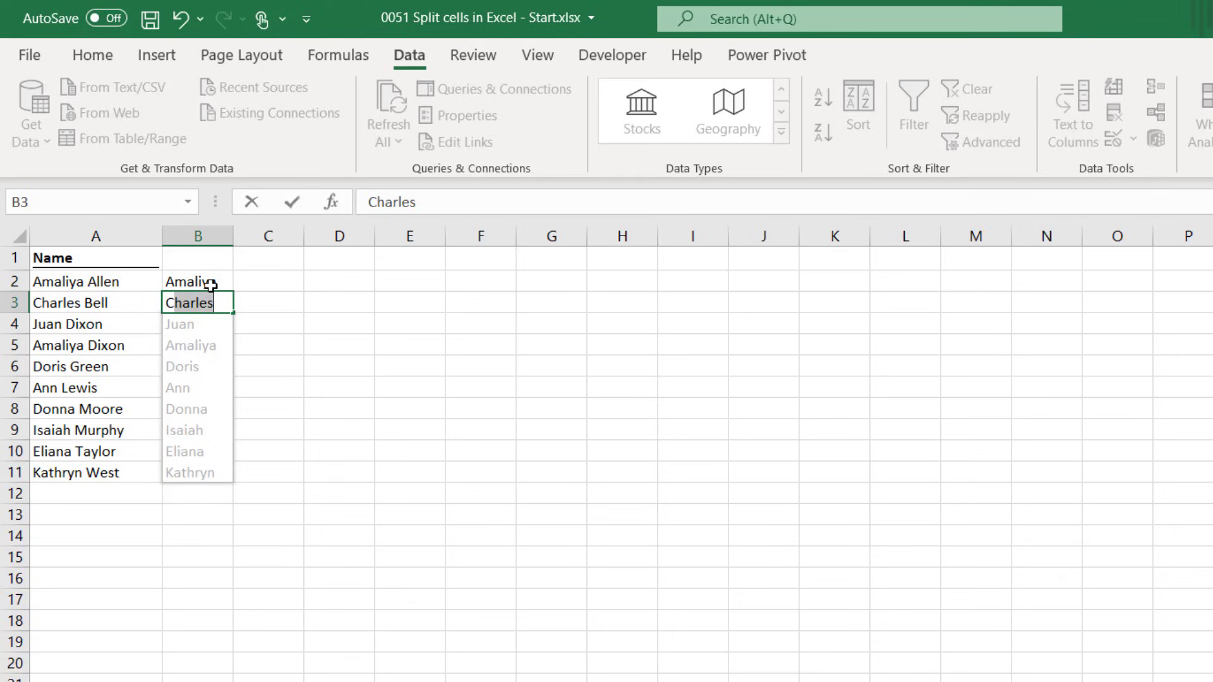
key("Return")
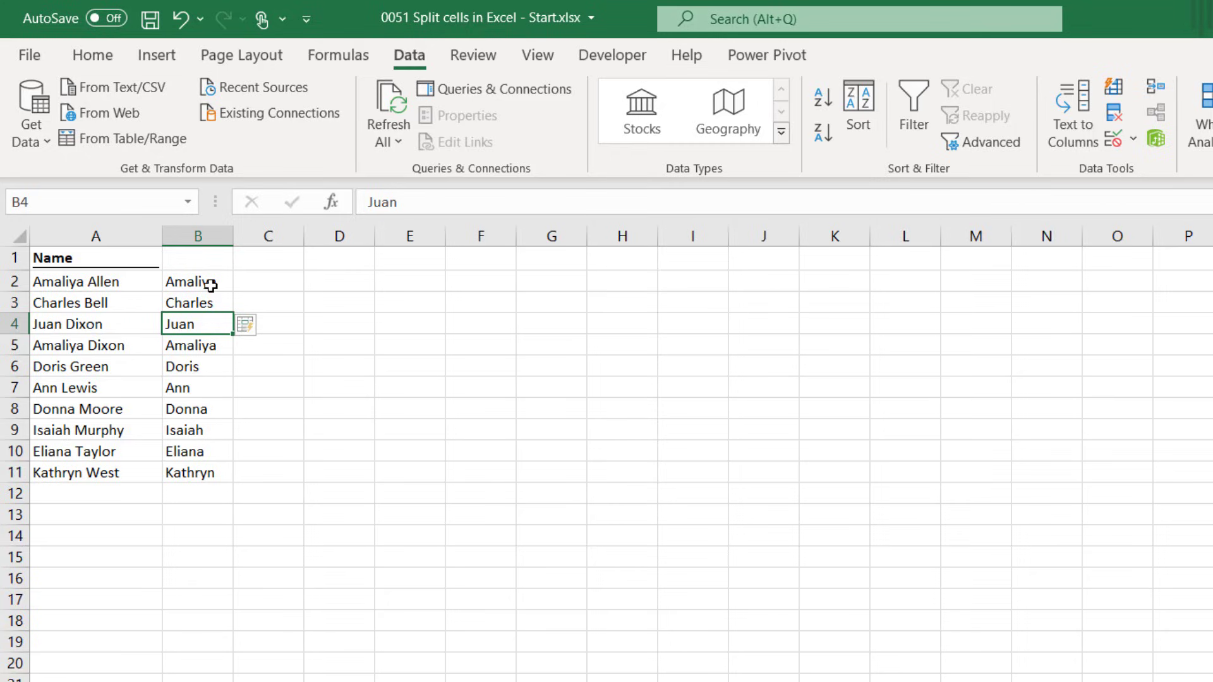
- Enter Lewis in C7 as the example last name
left_click(253, 391)
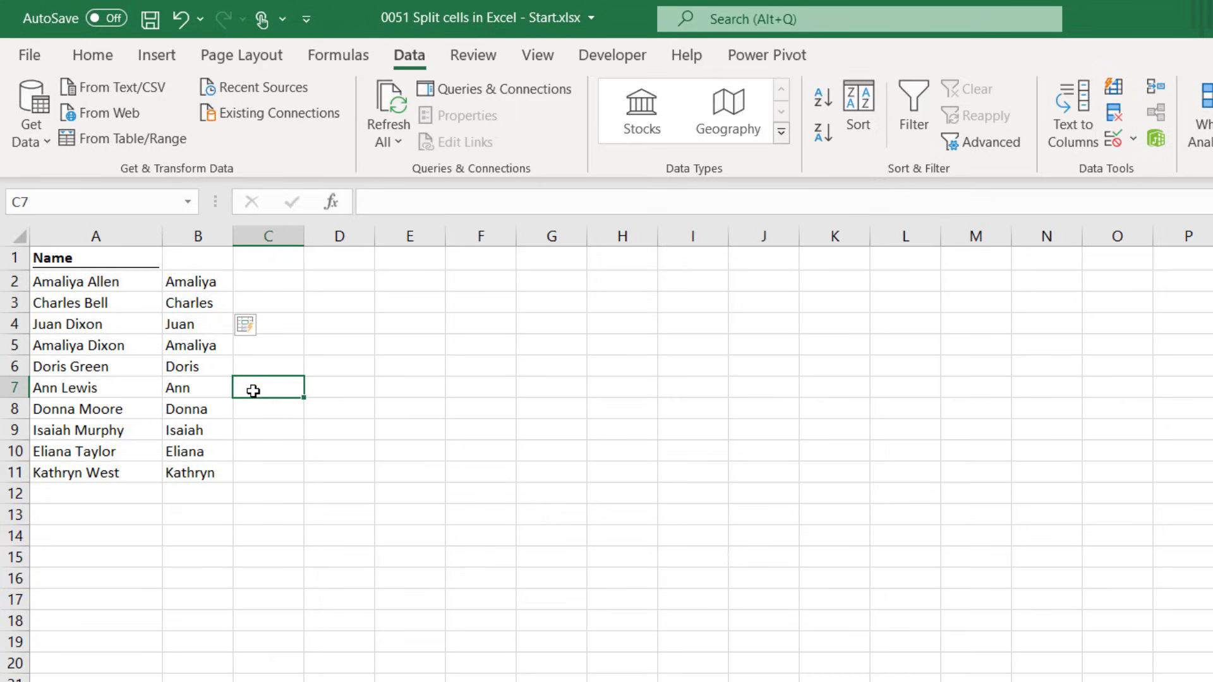
type("Lewis")
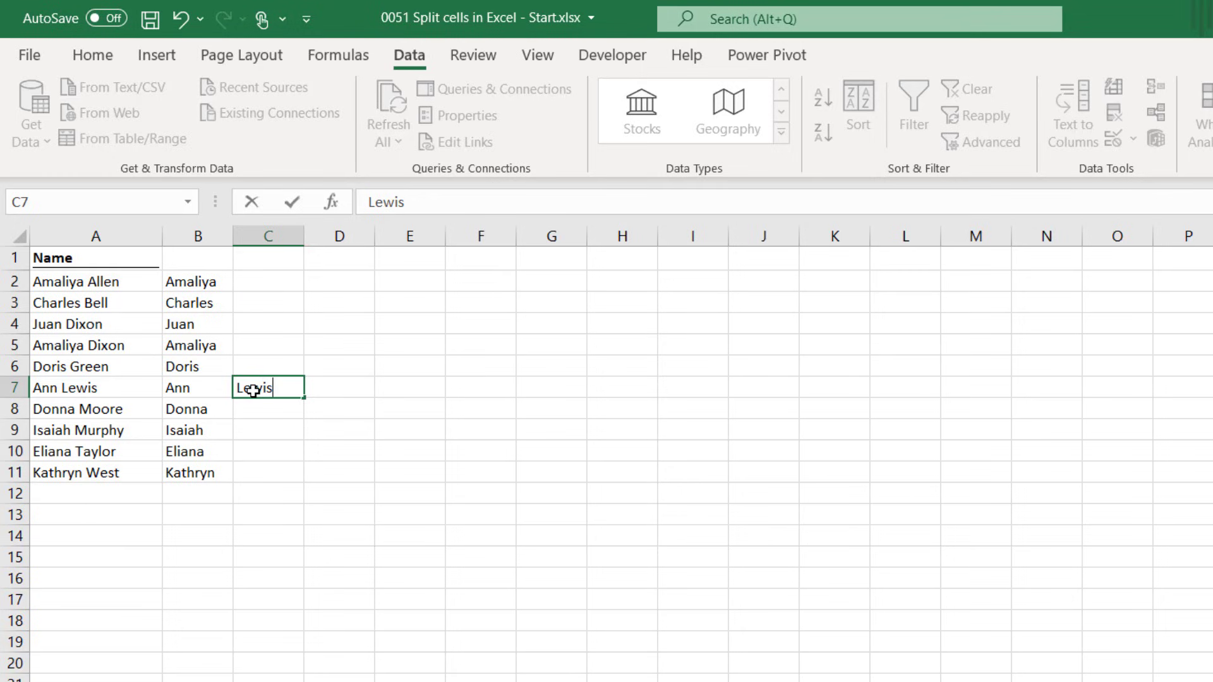
key("Return")
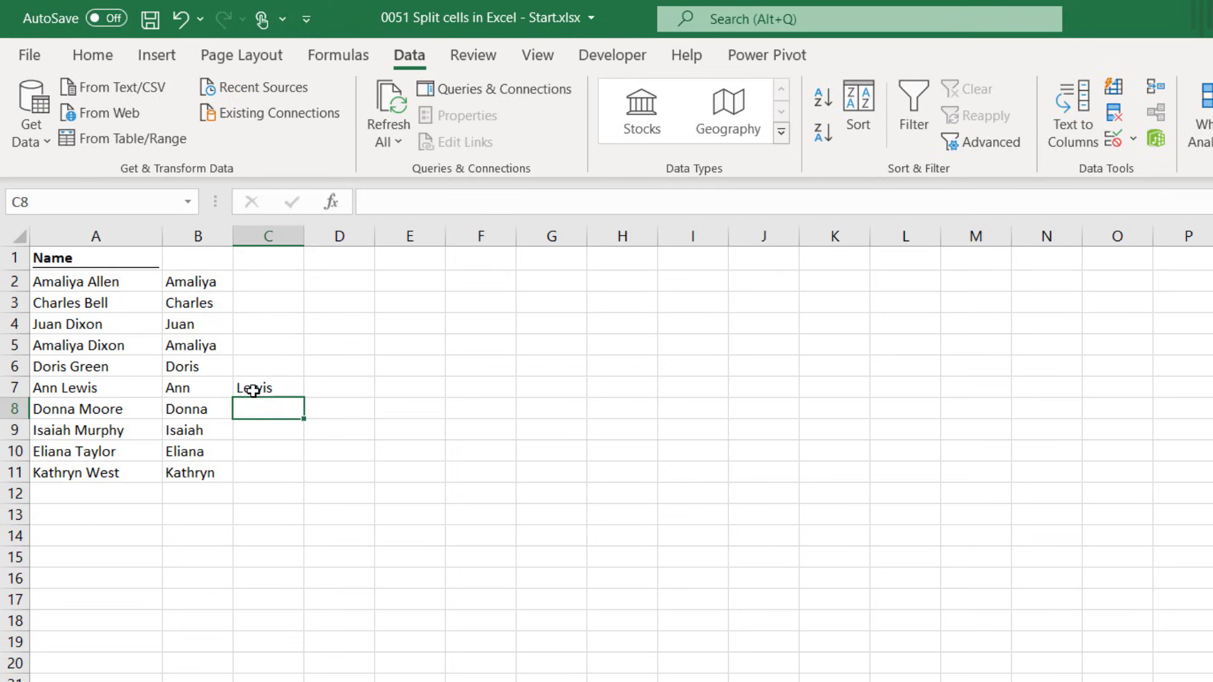
- Flash Fill C2:C11 with last names using Home > Fill > Flash Fill
left_click_drag(276, 279, 263, 473)
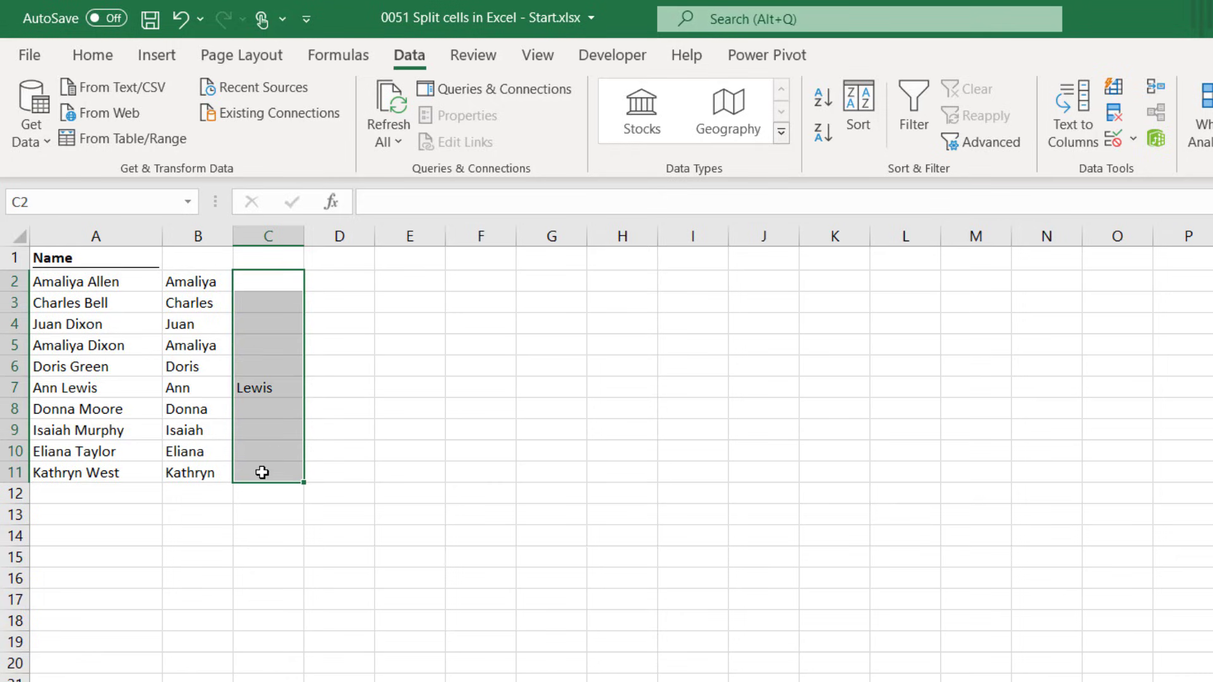
left_click(95, 56)
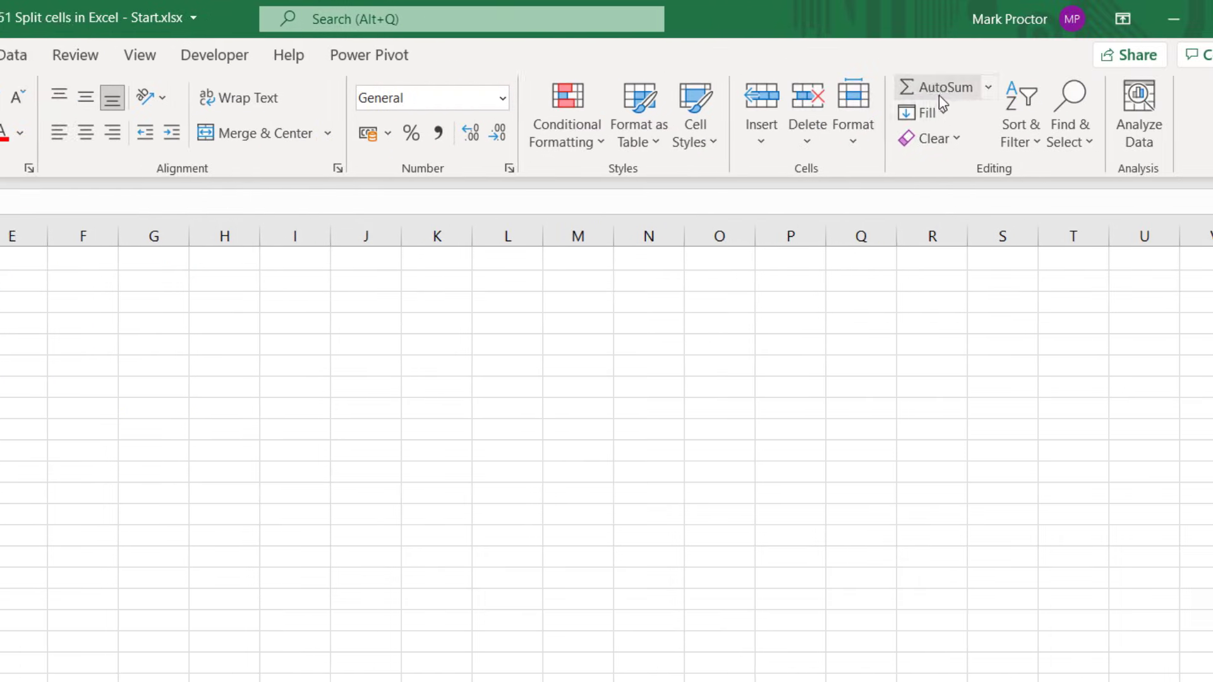
left_click(940, 113)
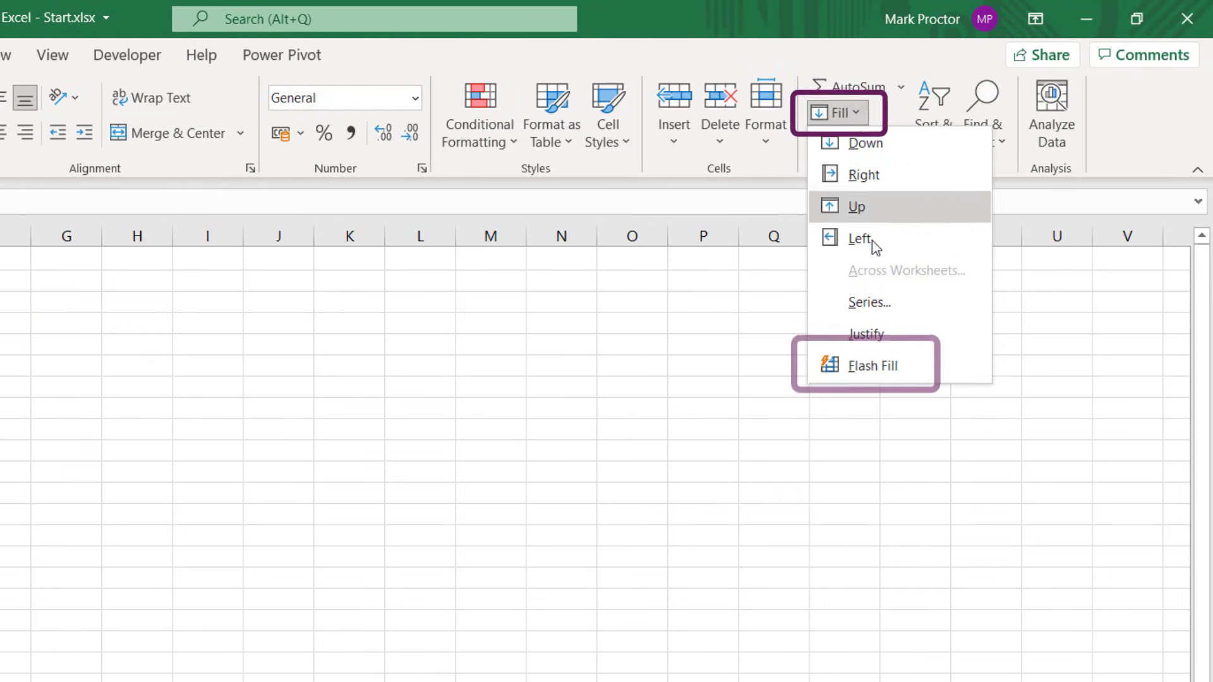
left_click(889, 373)
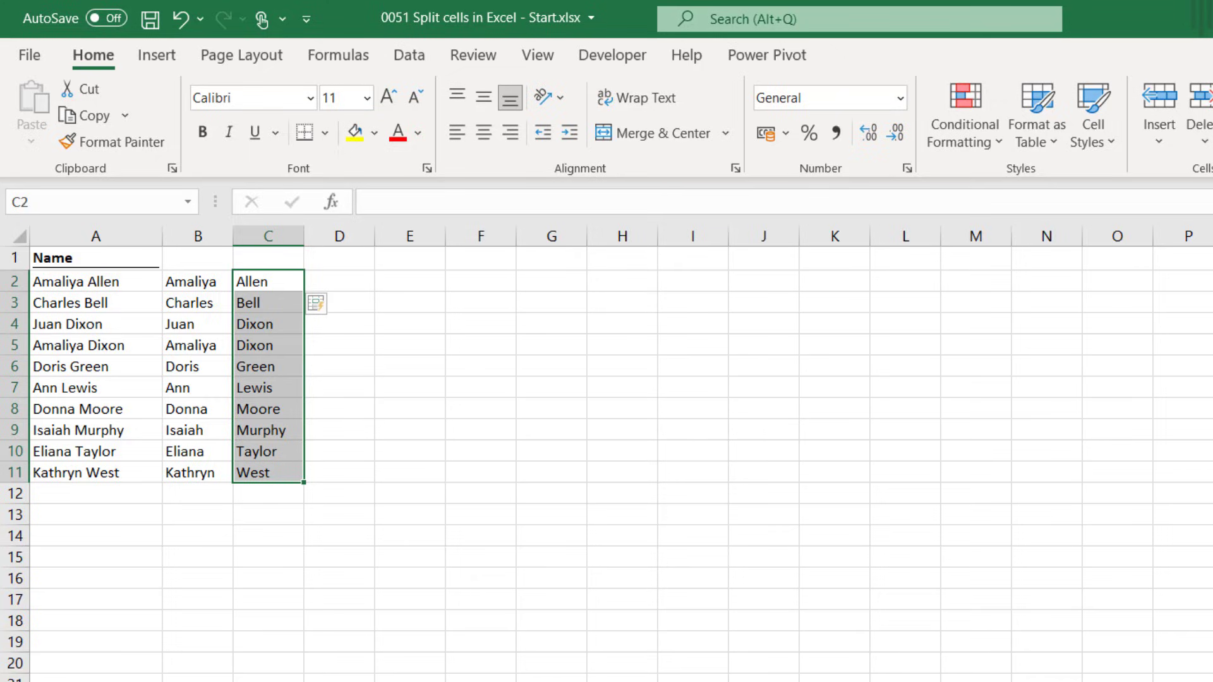
- Enter the examples Cheese in D2 and Burger in D6
left_click(353, 284)
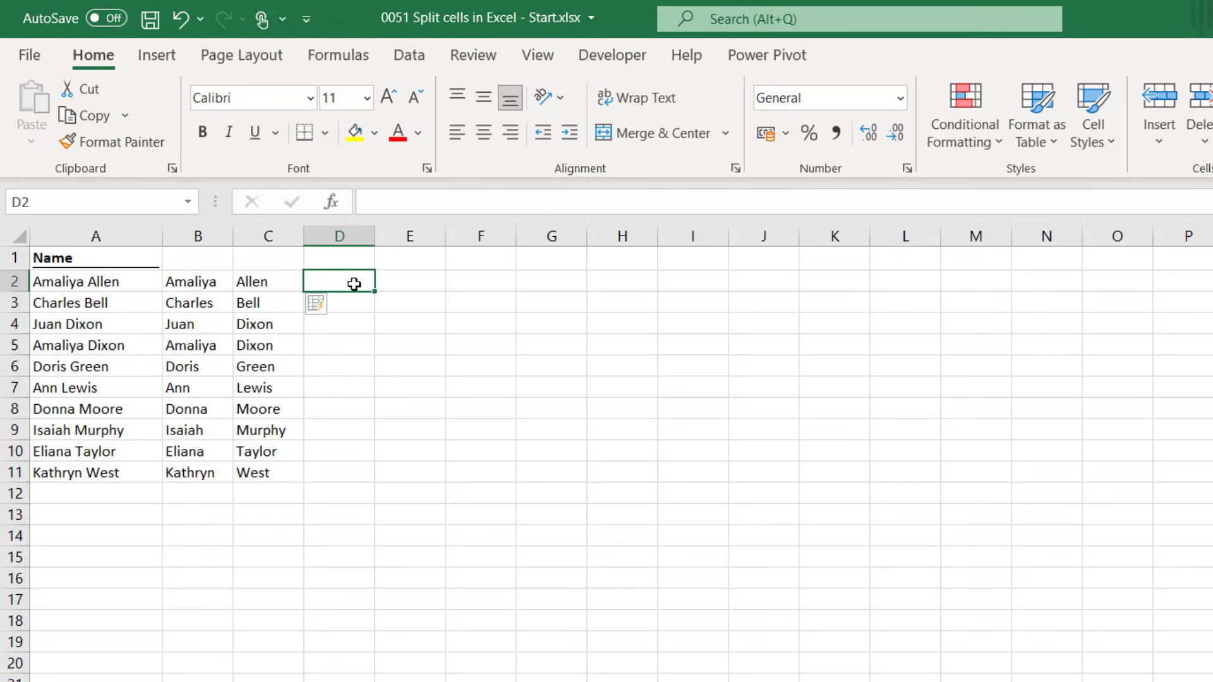
type("Cheese")
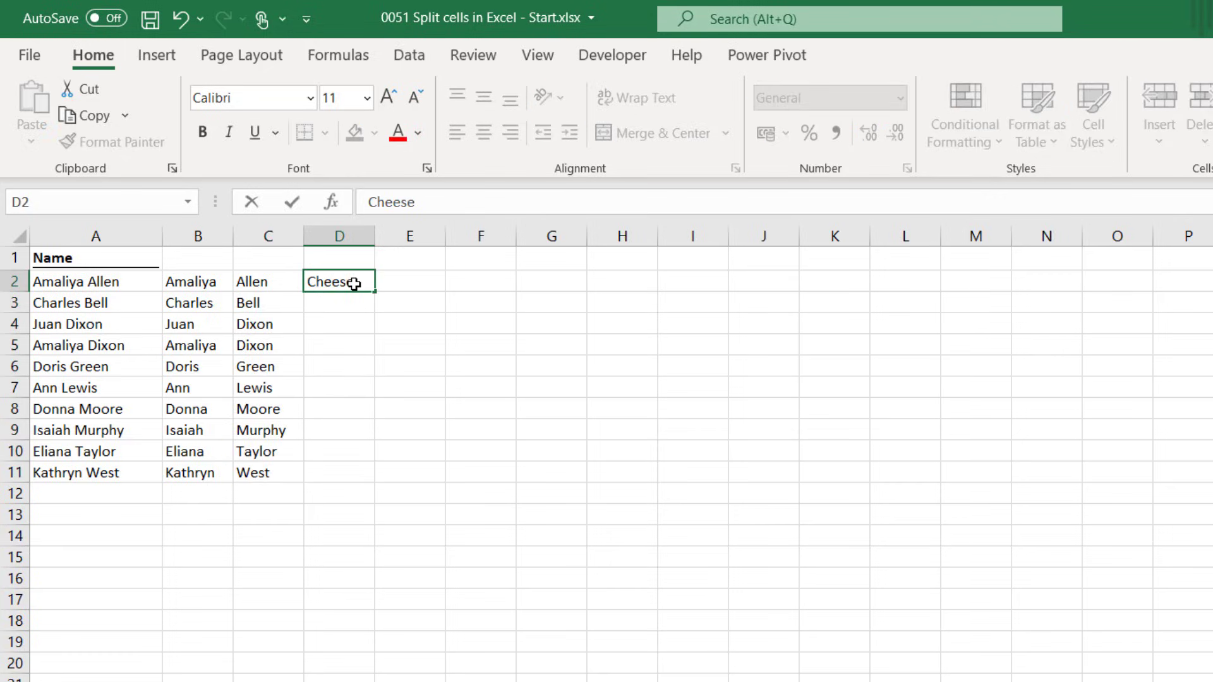
key("Down")
key("Down")
key("Down")
key("Down")
type("Bur")
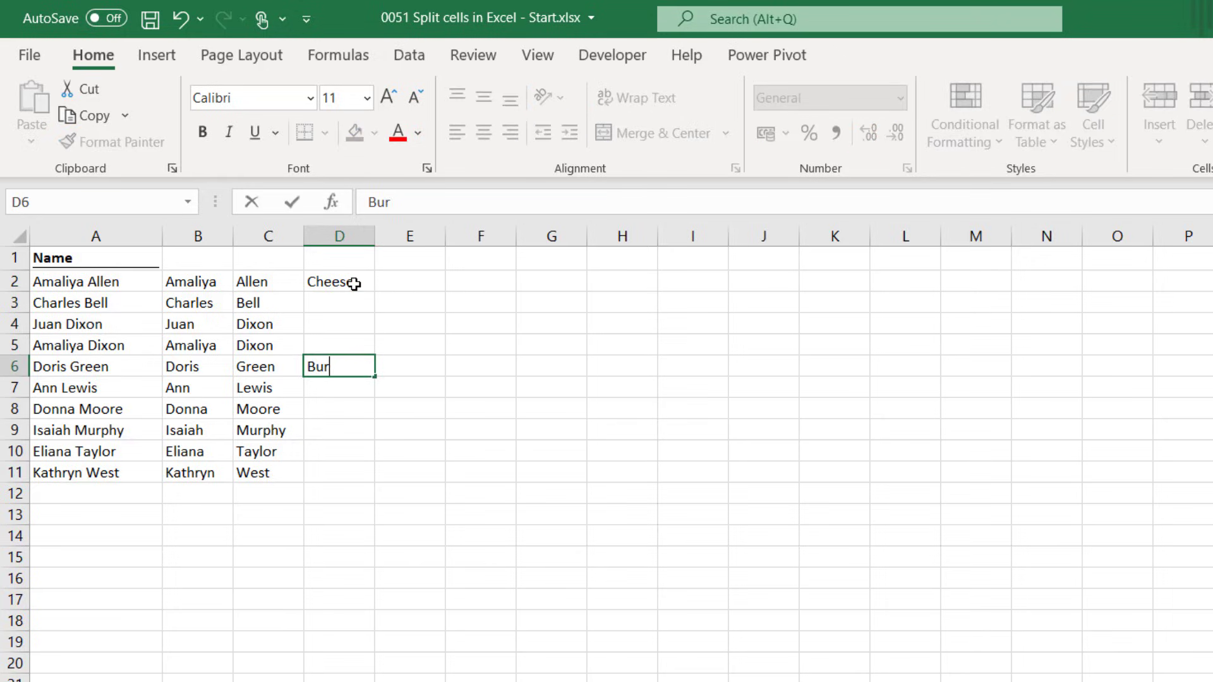
type("ger")
key("Return")
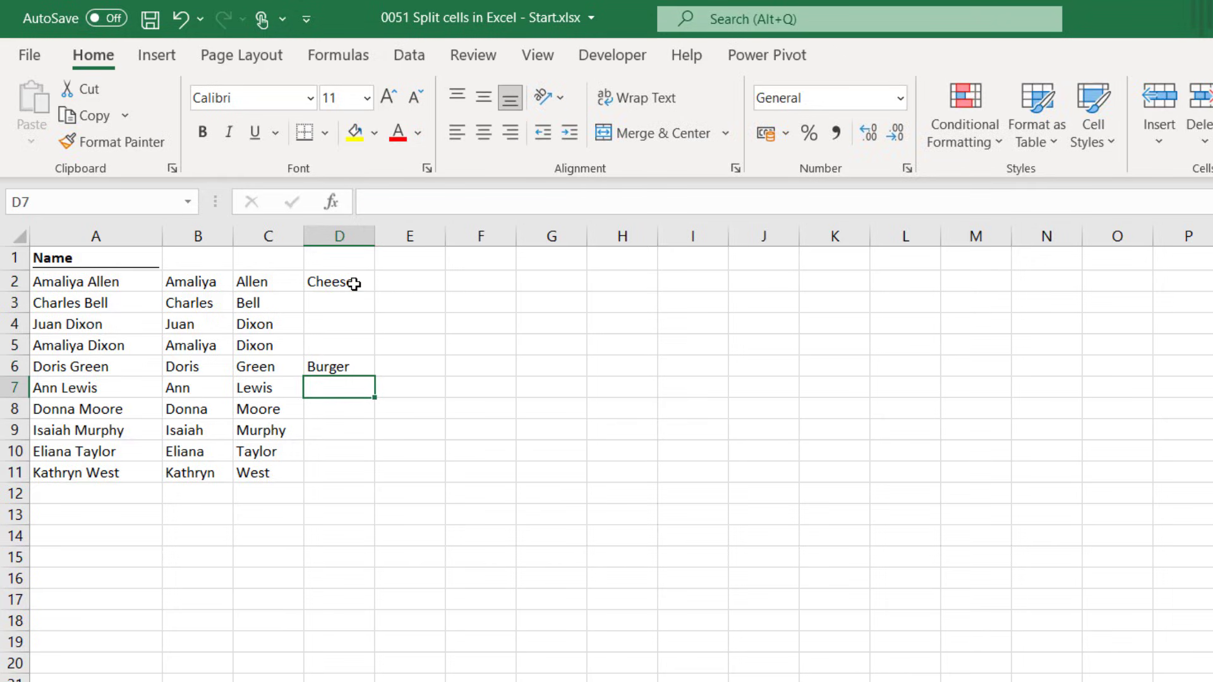
- Run Flash Fill on D2:D11 and dismiss the no-pattern warning
left_click_drag(354, 284, 355, 478)
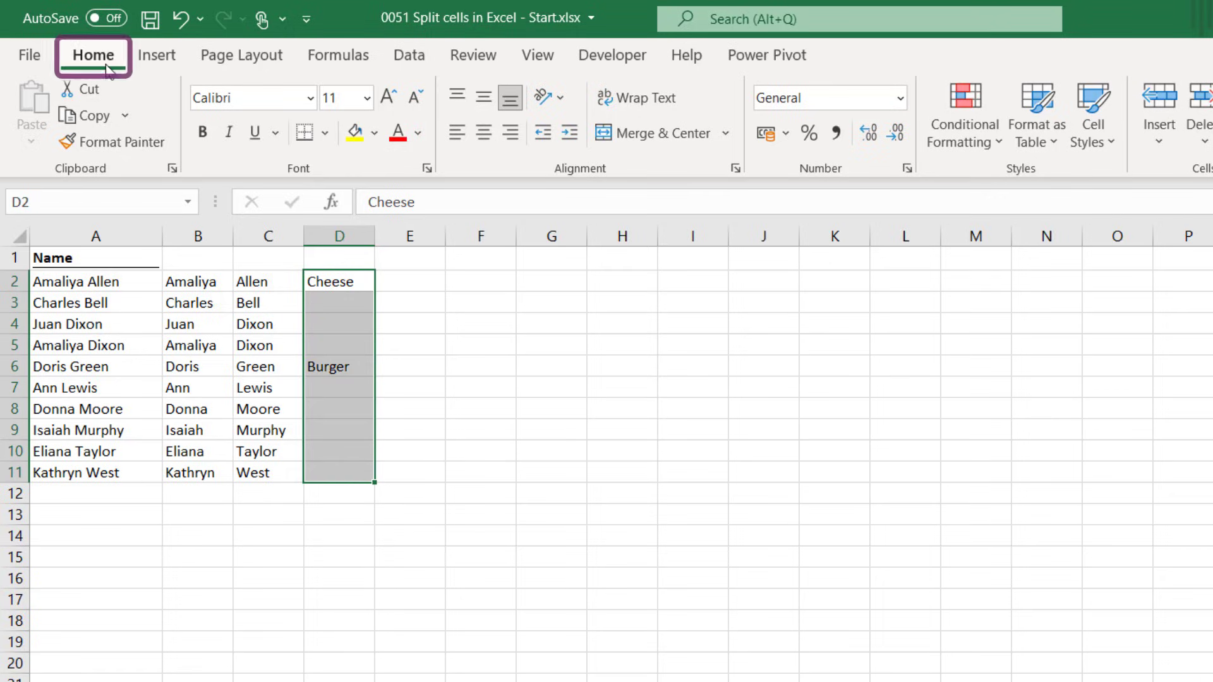
left_click(1154, 111)
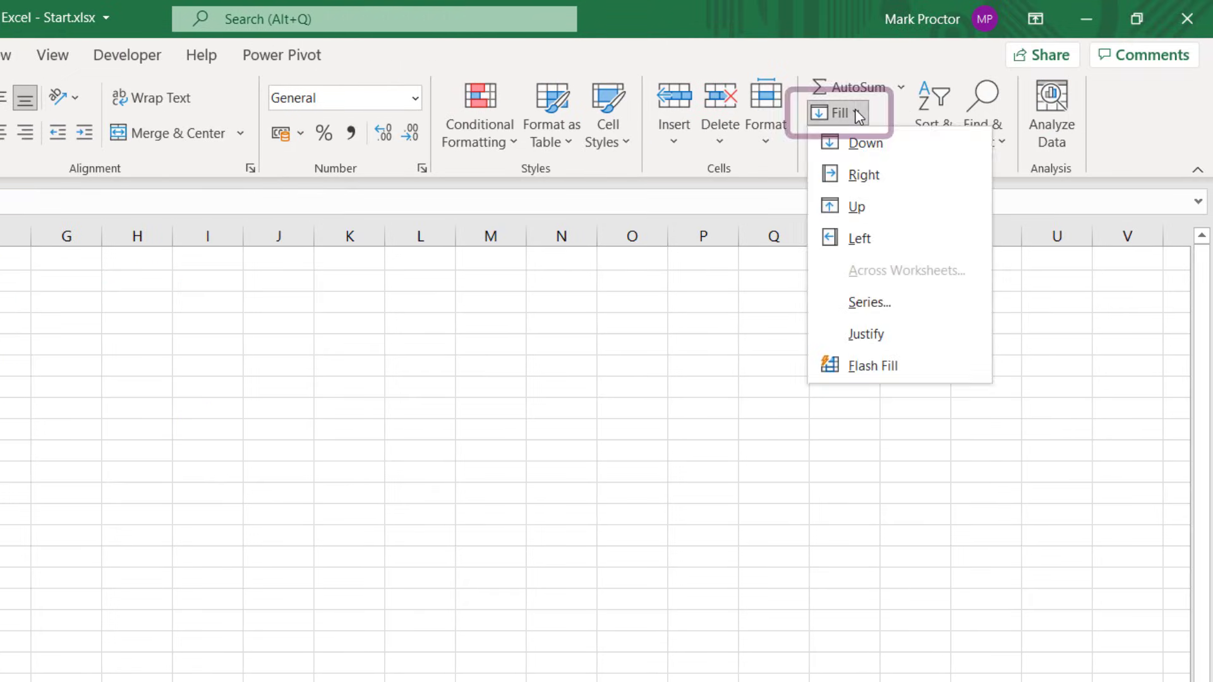
left_click(1164, 364)
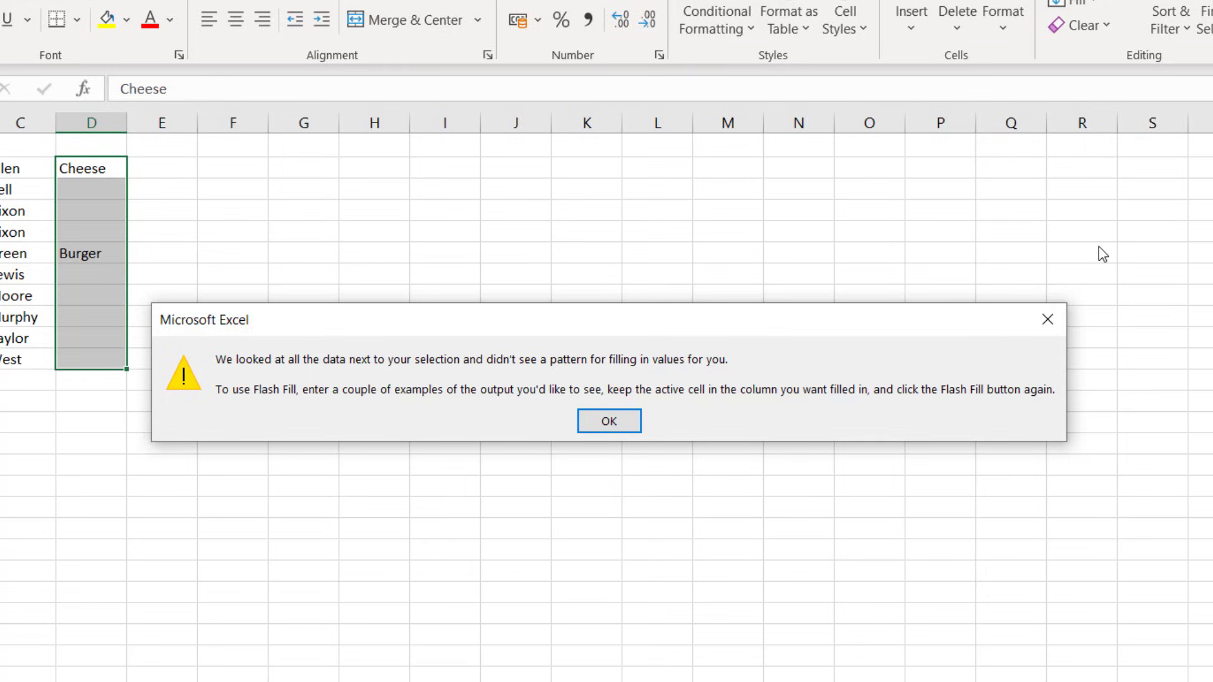
left_click(617, 422)
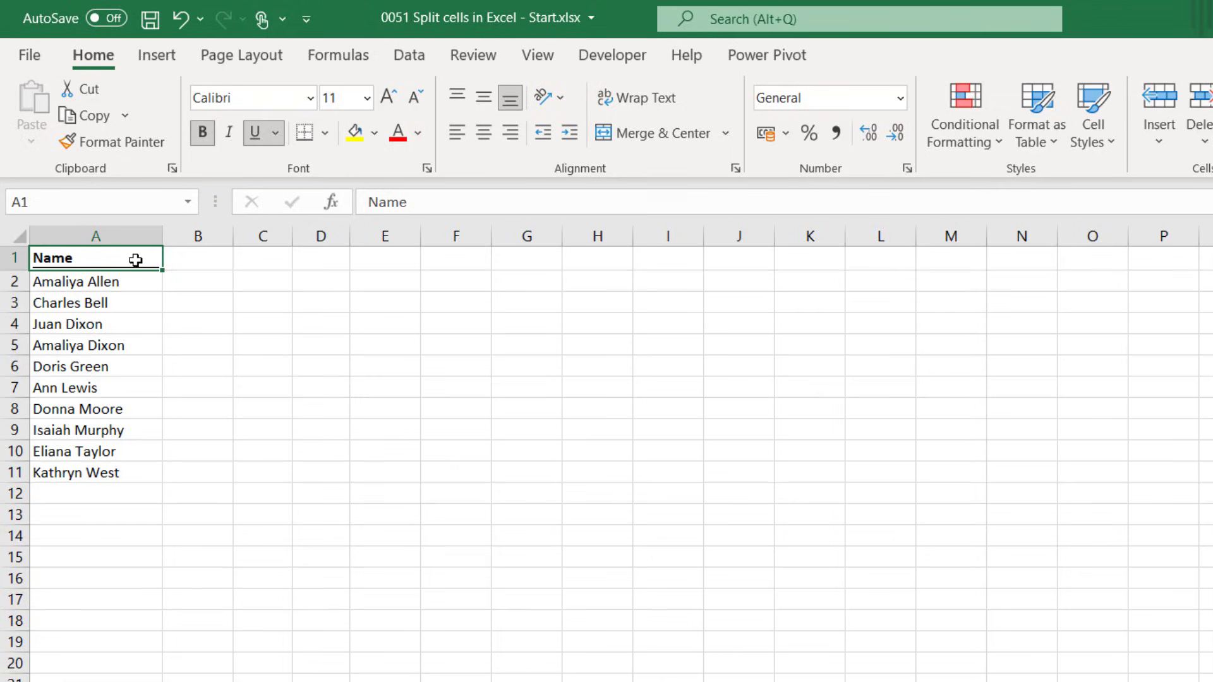
- Load $A$1:$A$11 into Power Query with From Table/Range, with headers
left_click(114, 321)
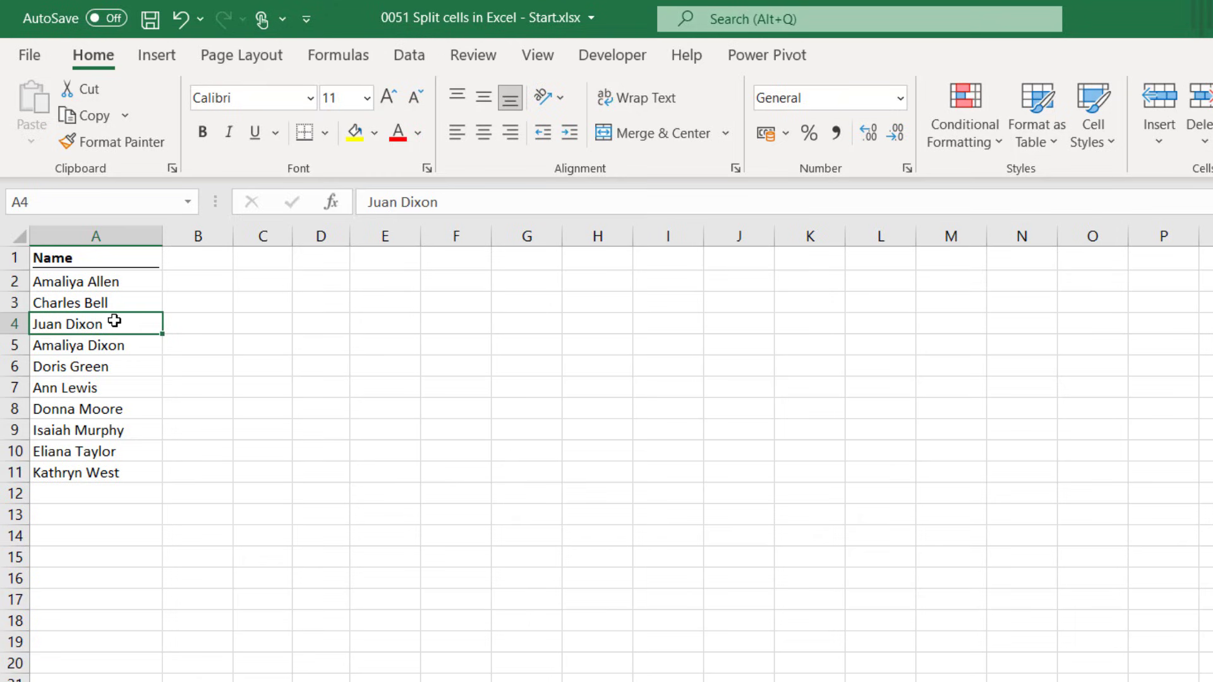
left_click(405, 62)
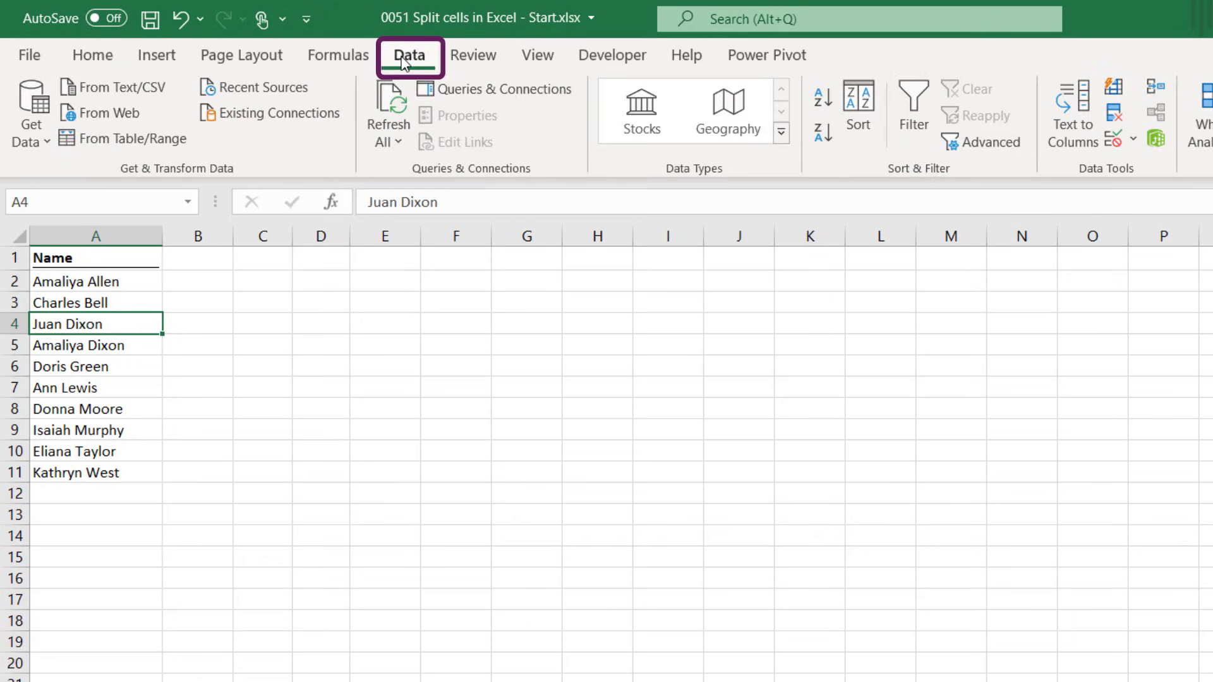
left_click(165, 139)
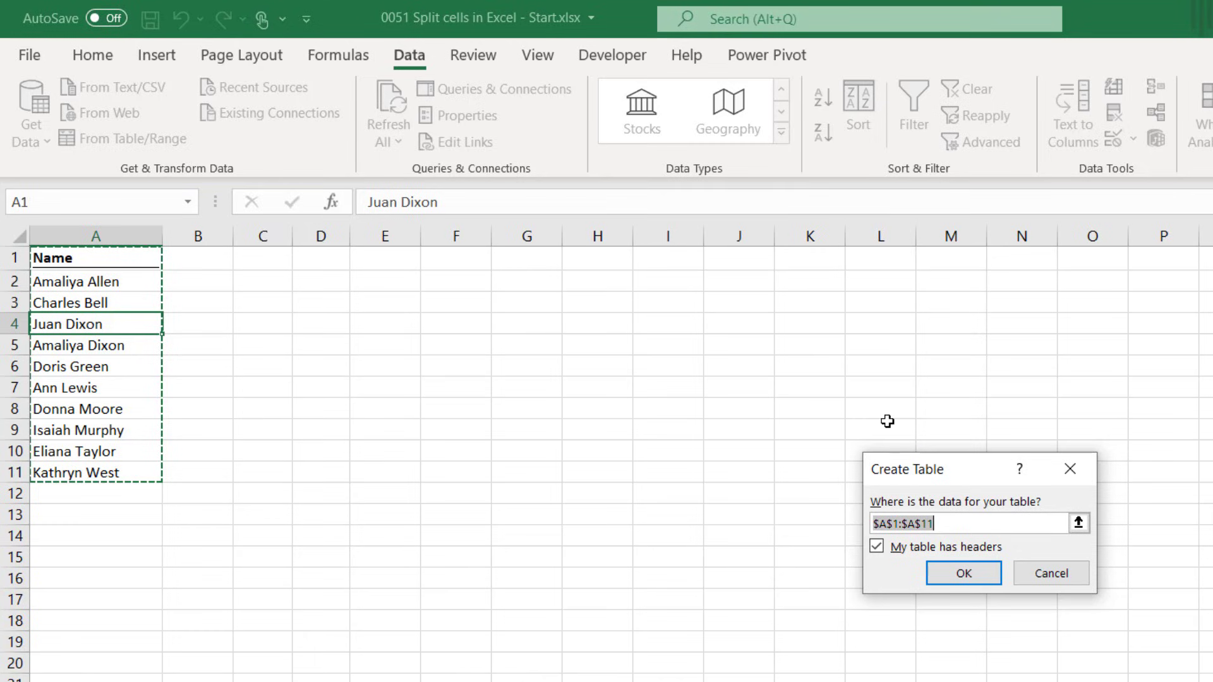
left_click(959, 575)
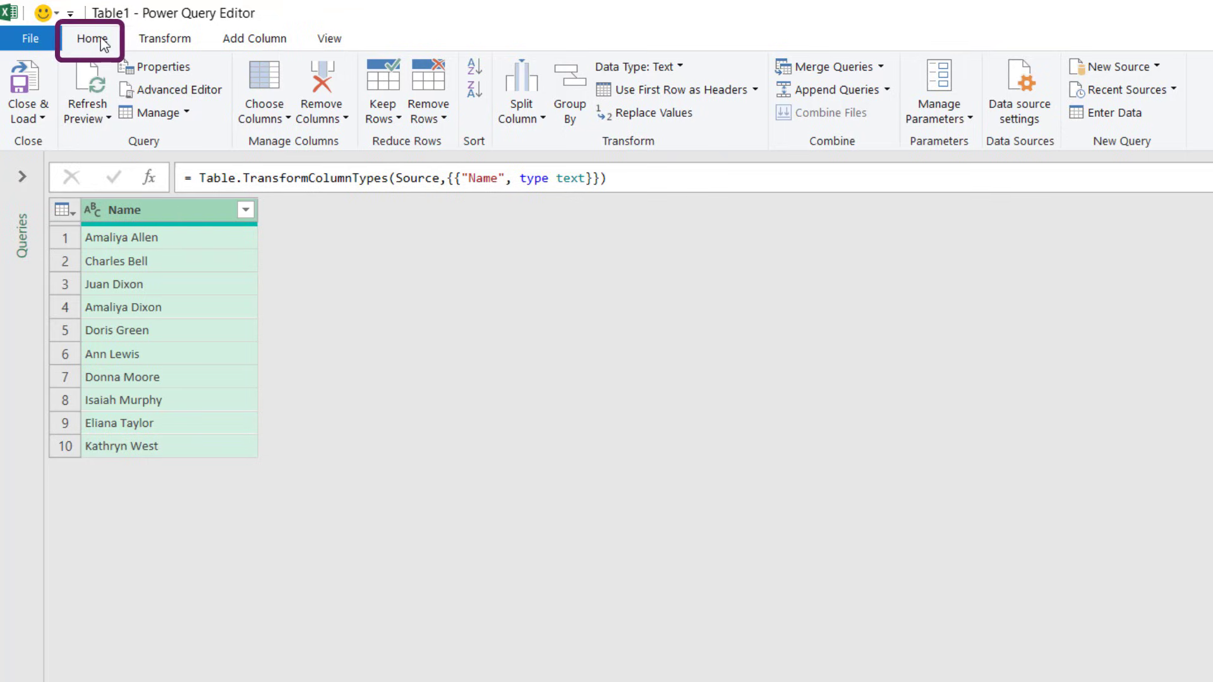
- Split the Name column by the Space delimiter at each occurrence
left_click(543, 120)
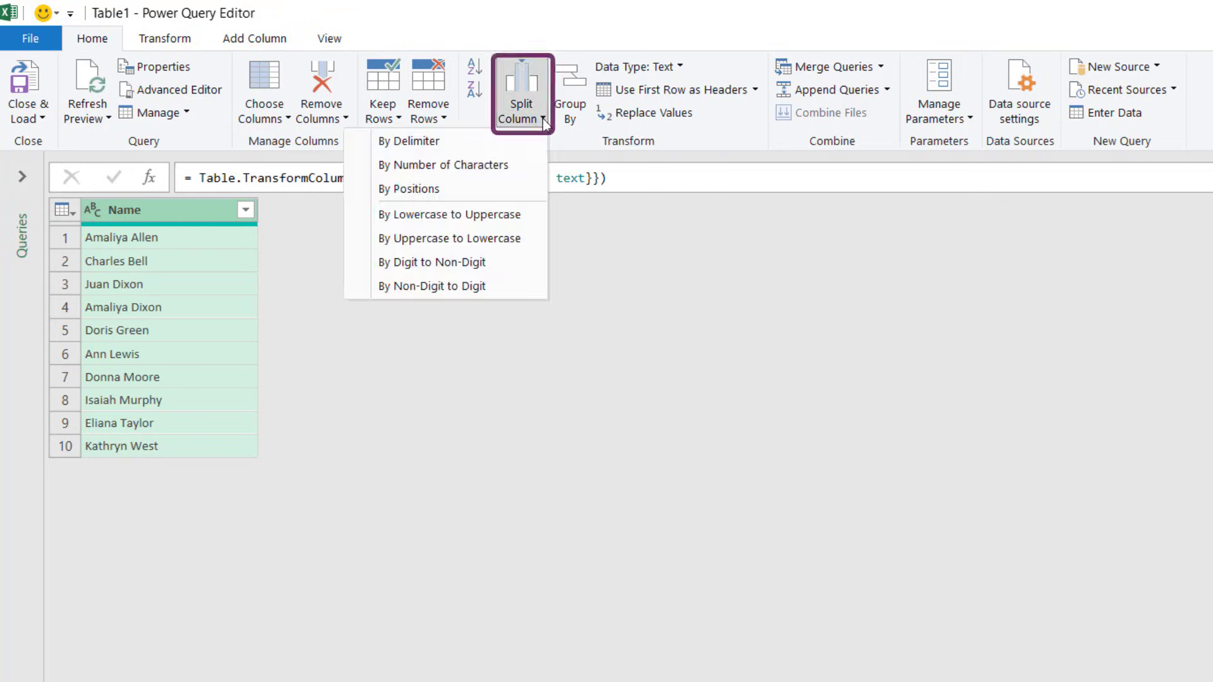
left_click(475, 142)
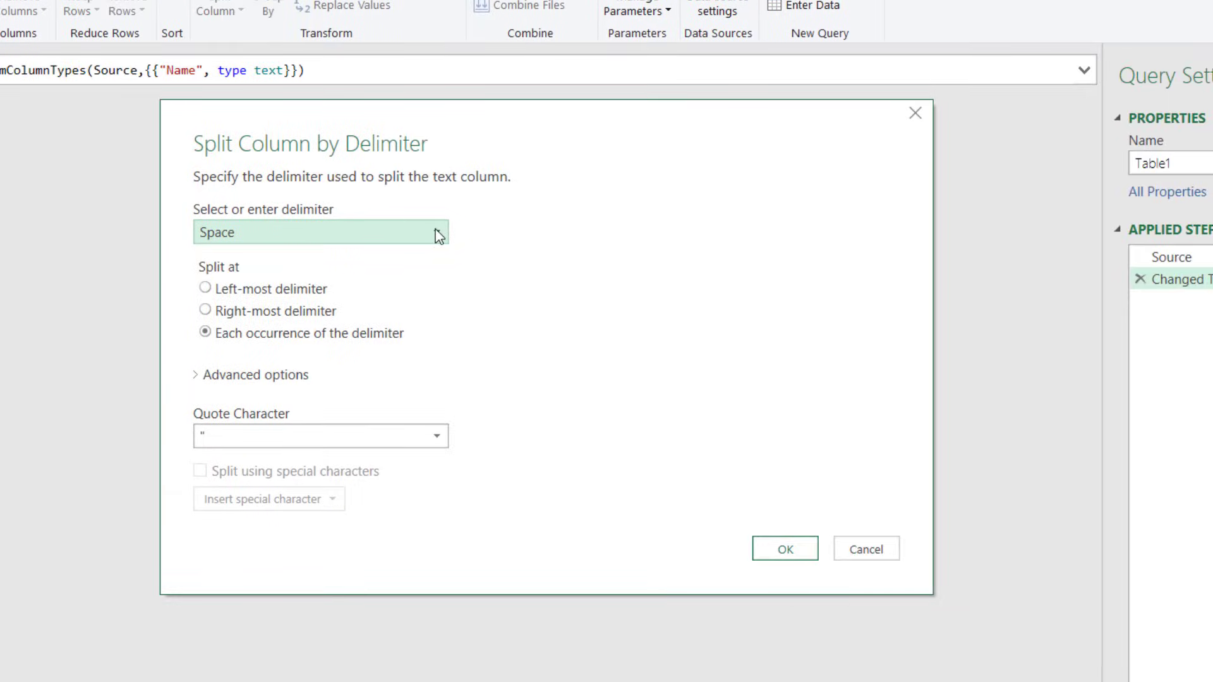
left_click(438, 235)
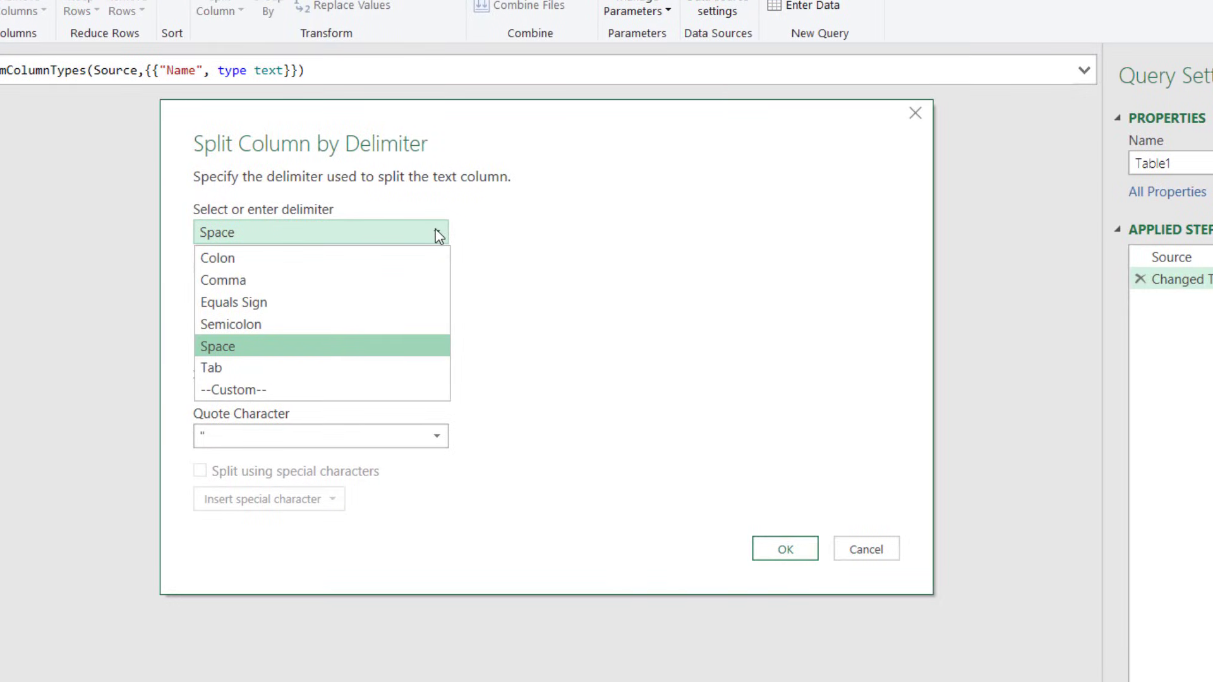
left_click(381, 345)
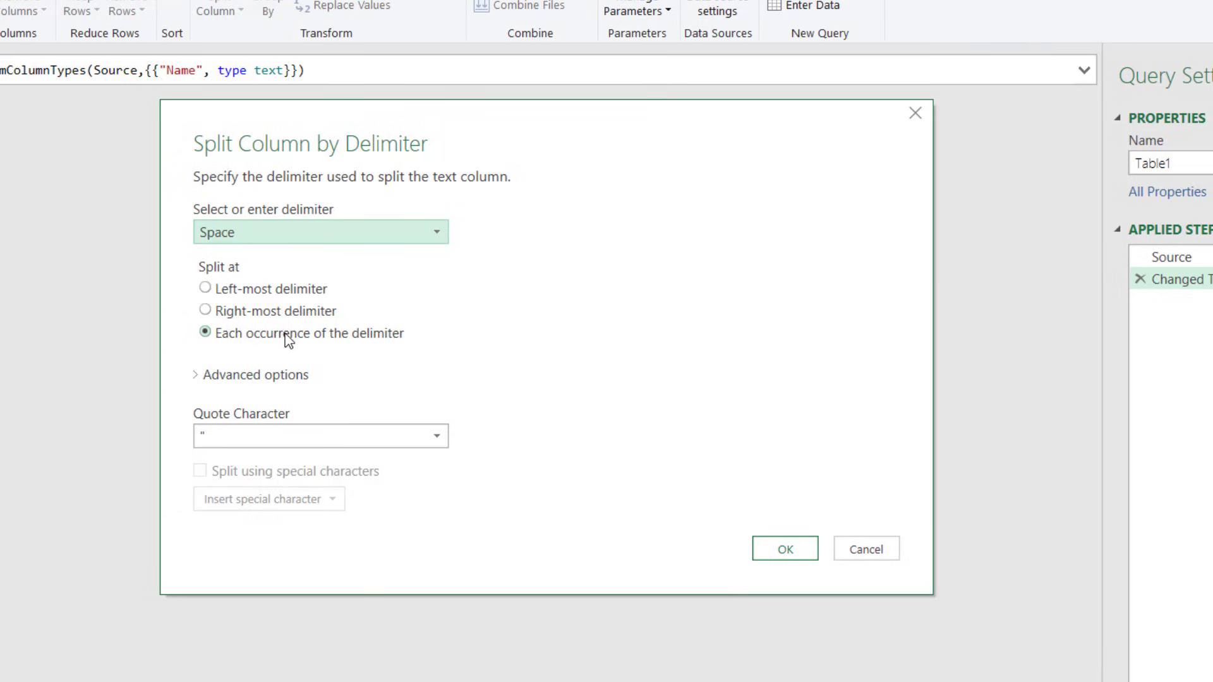
left_click(784, 551)
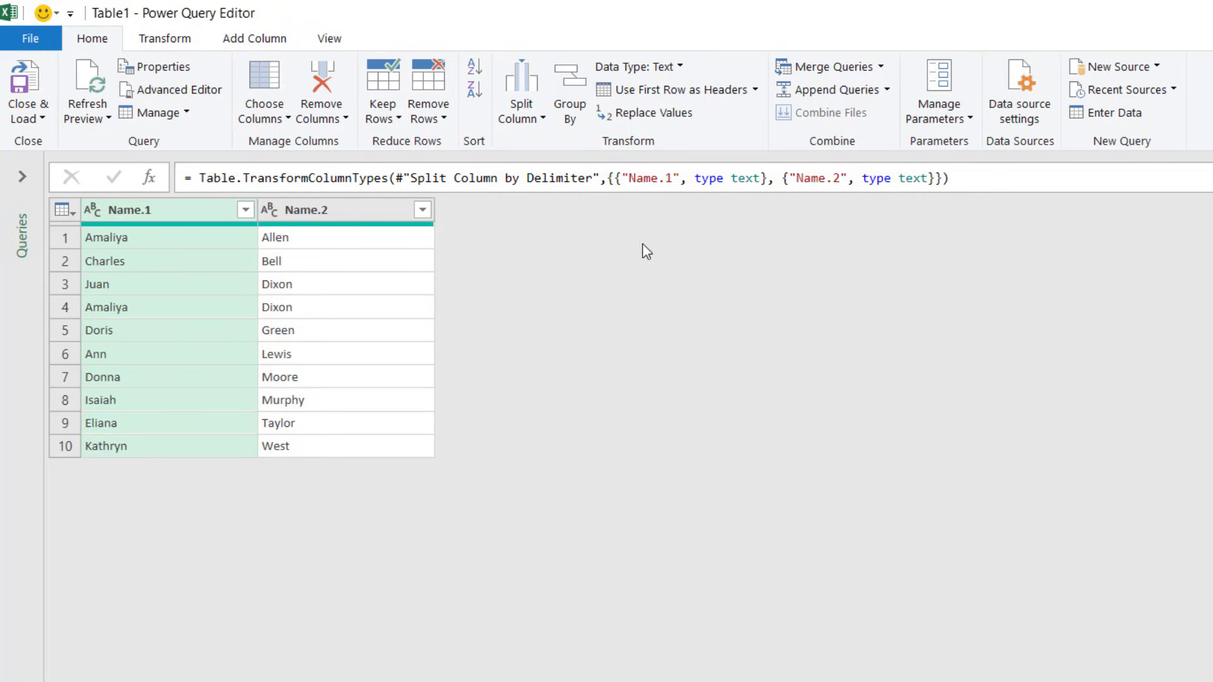
- Rename column Name.1 to 'First name' and Name.2 to 'Last name'
left_click(545, 122)
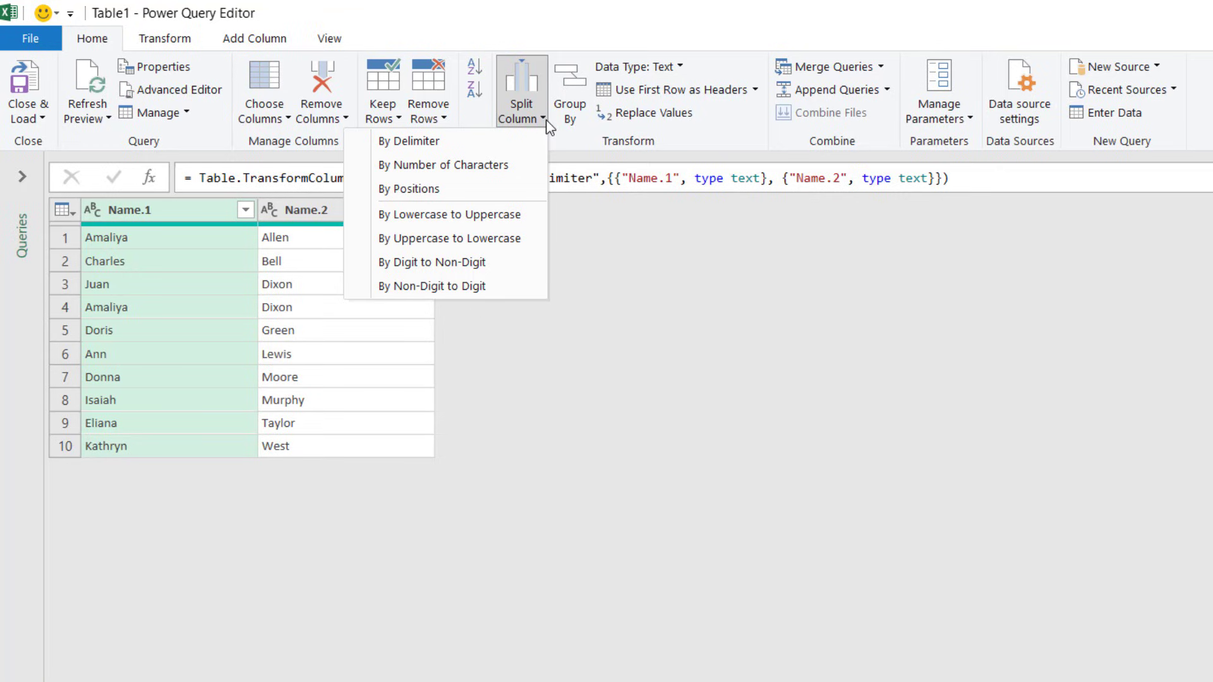
left_click(168, 208)
double_click(138, 211)
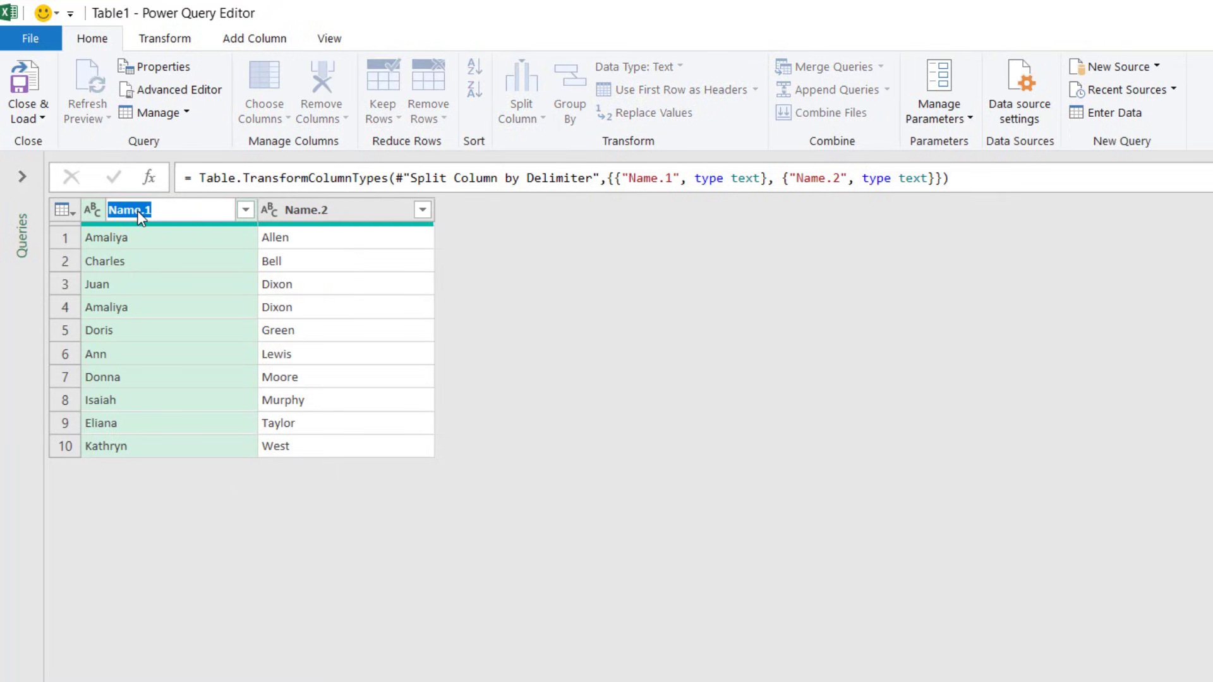
type("First name")
key("Return")
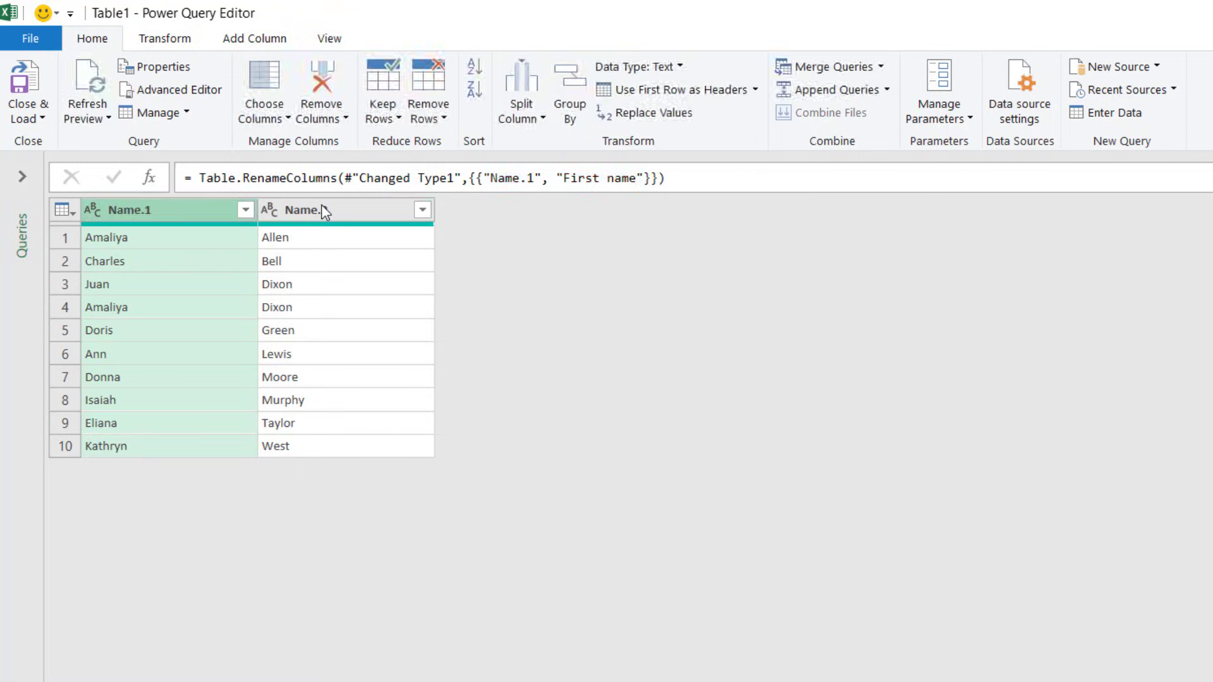
double_click(324, 211)
type("Last")
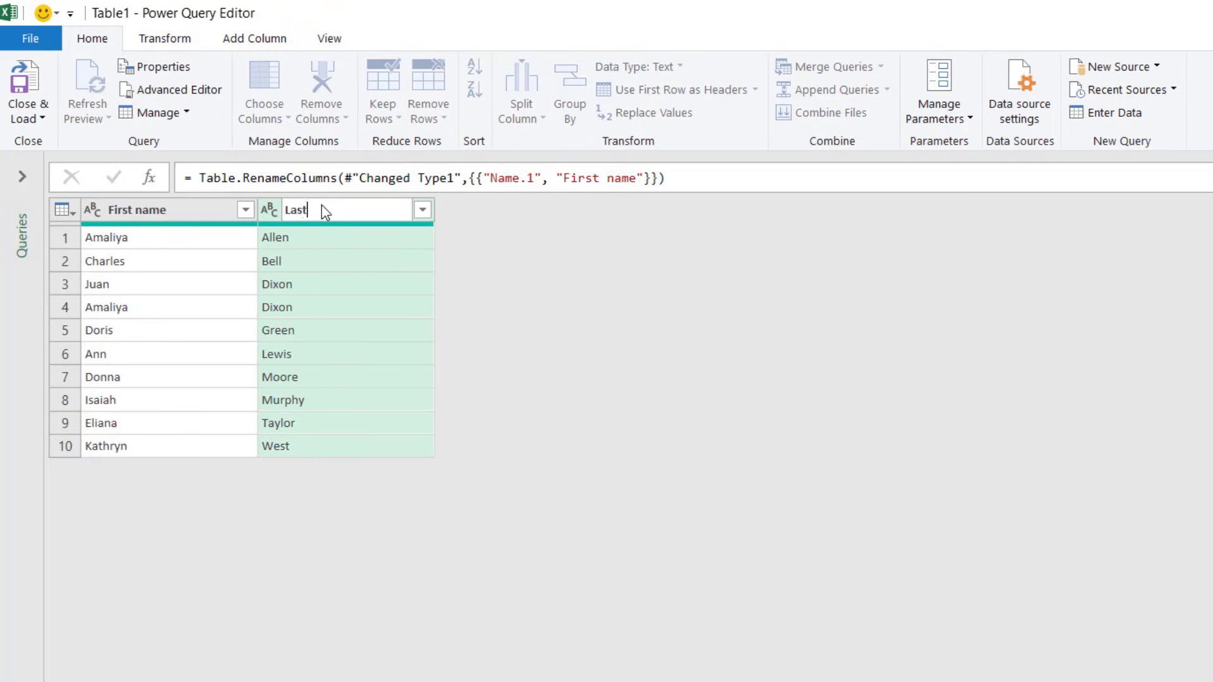
type(" name")
key("Return")
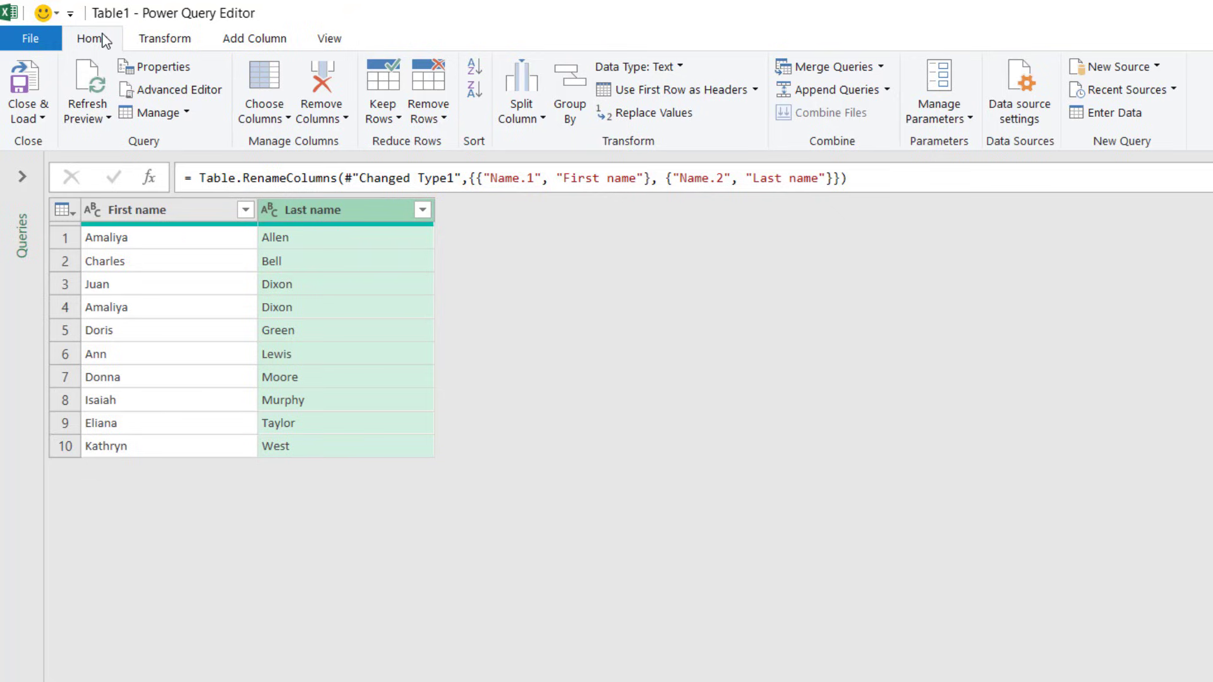
- Close & Load To a table on the existing worksheet at cell C1
left_click(44, 119)
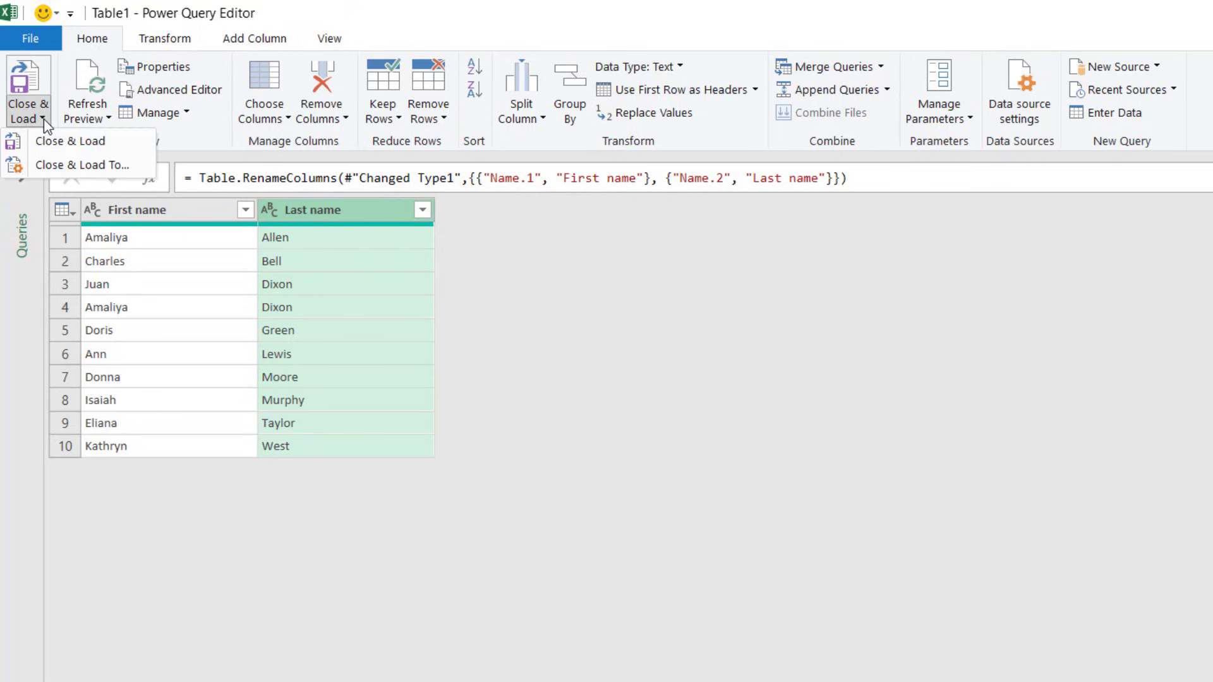
left_click(71, 170)
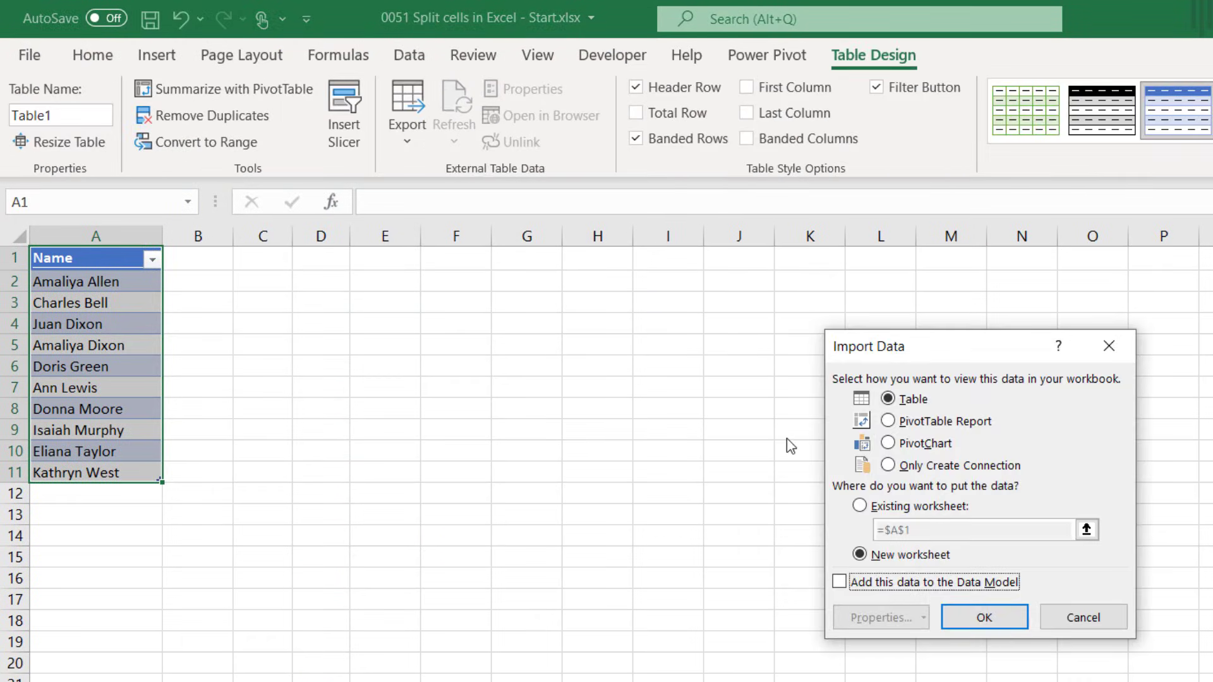
left_click(885, 506)
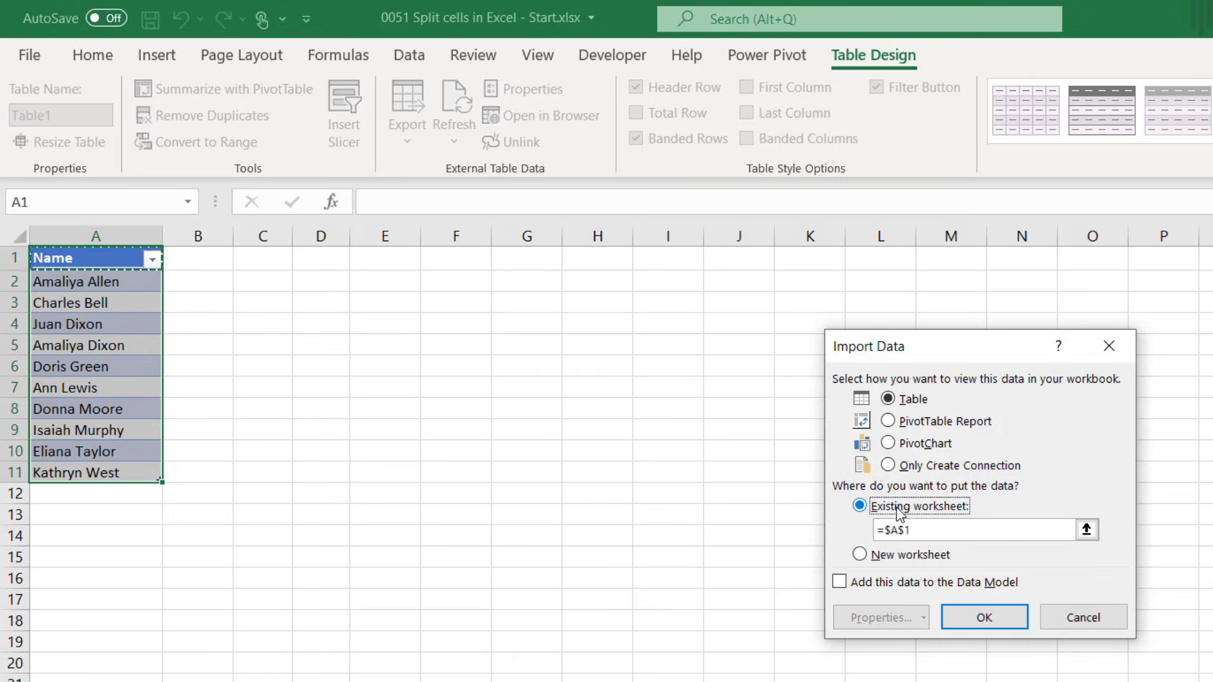
left_click(1087, 530)
left_click(271, 260)
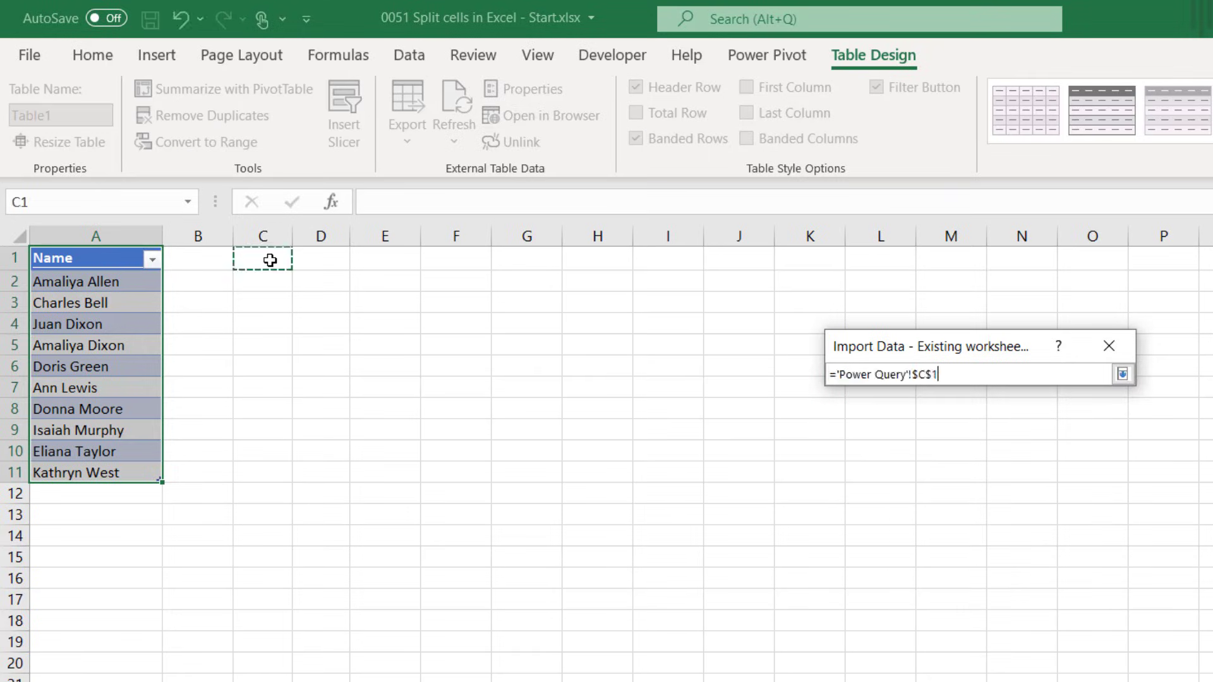
left_click(1122, 374)
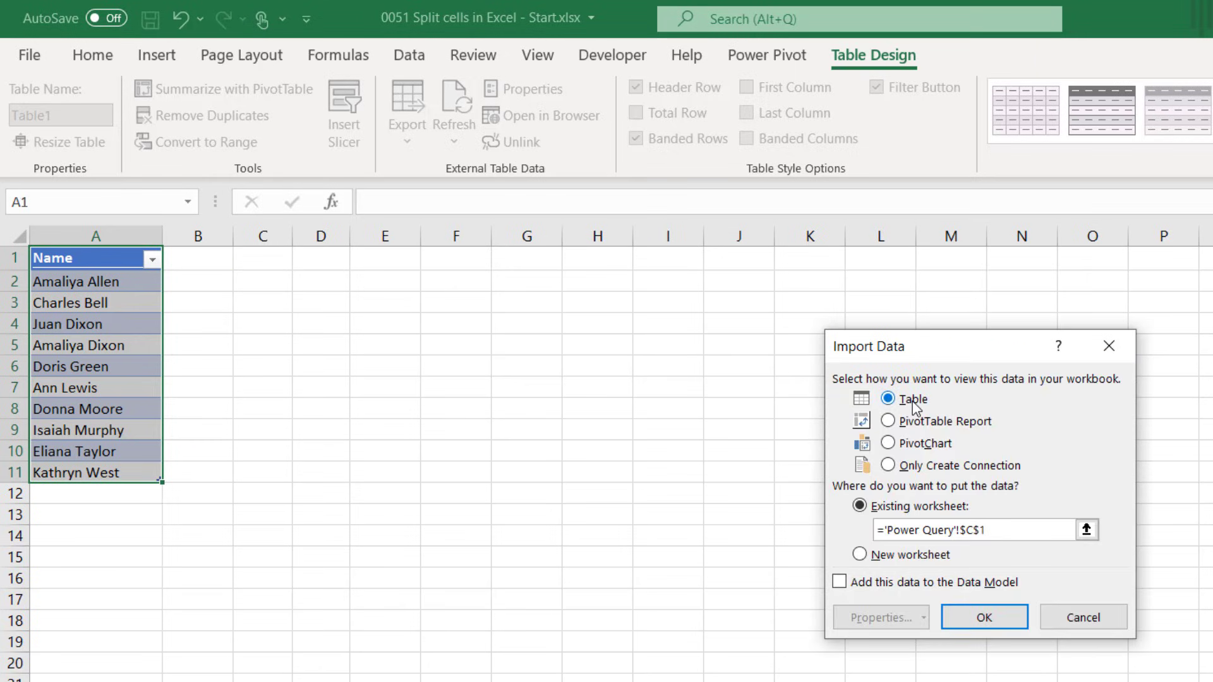
left_click(969, 616)
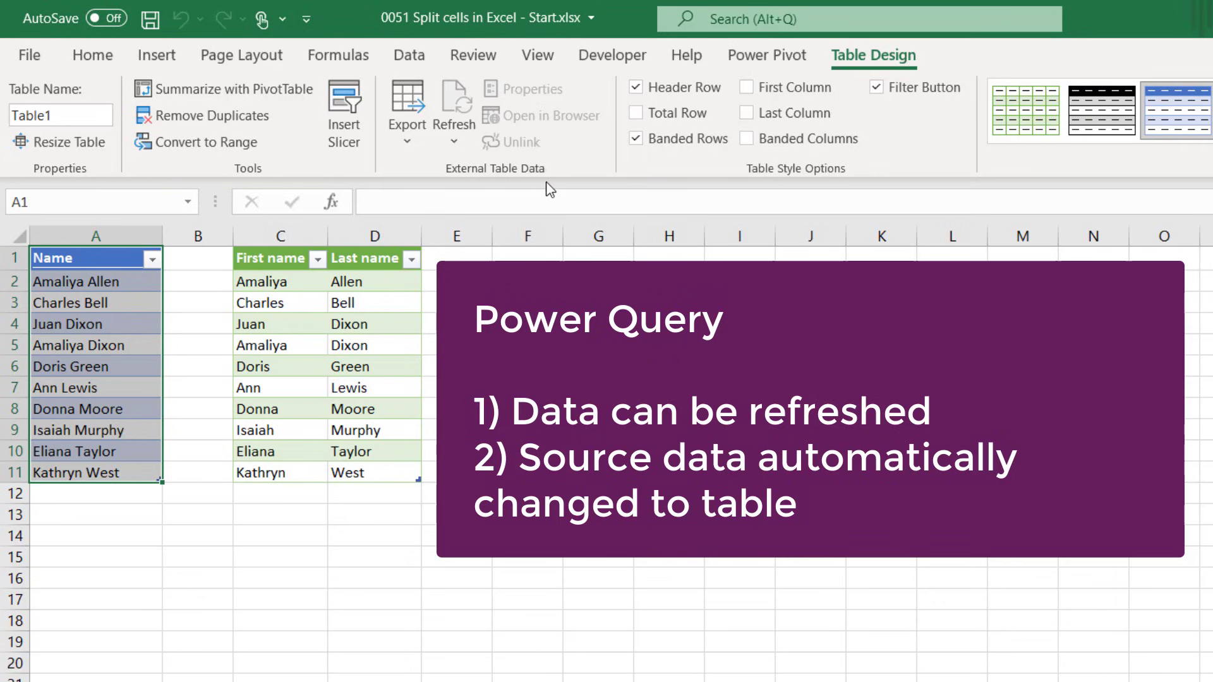
left_click(410, 55)
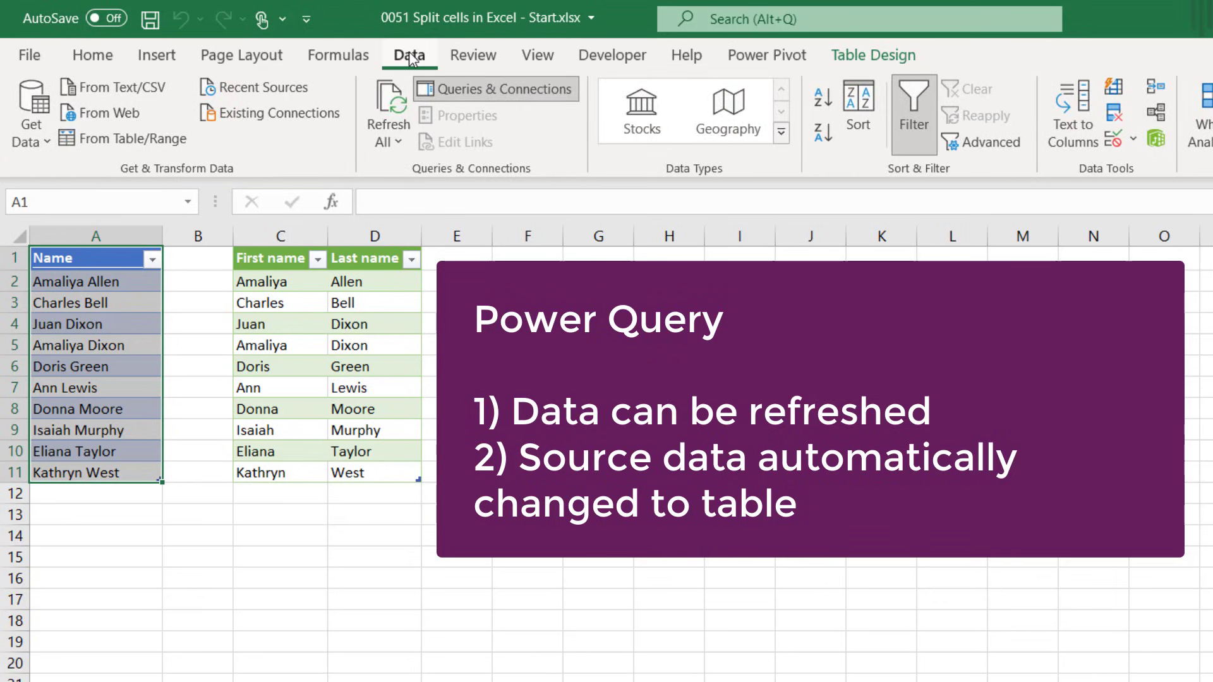
left_click(398, 106)
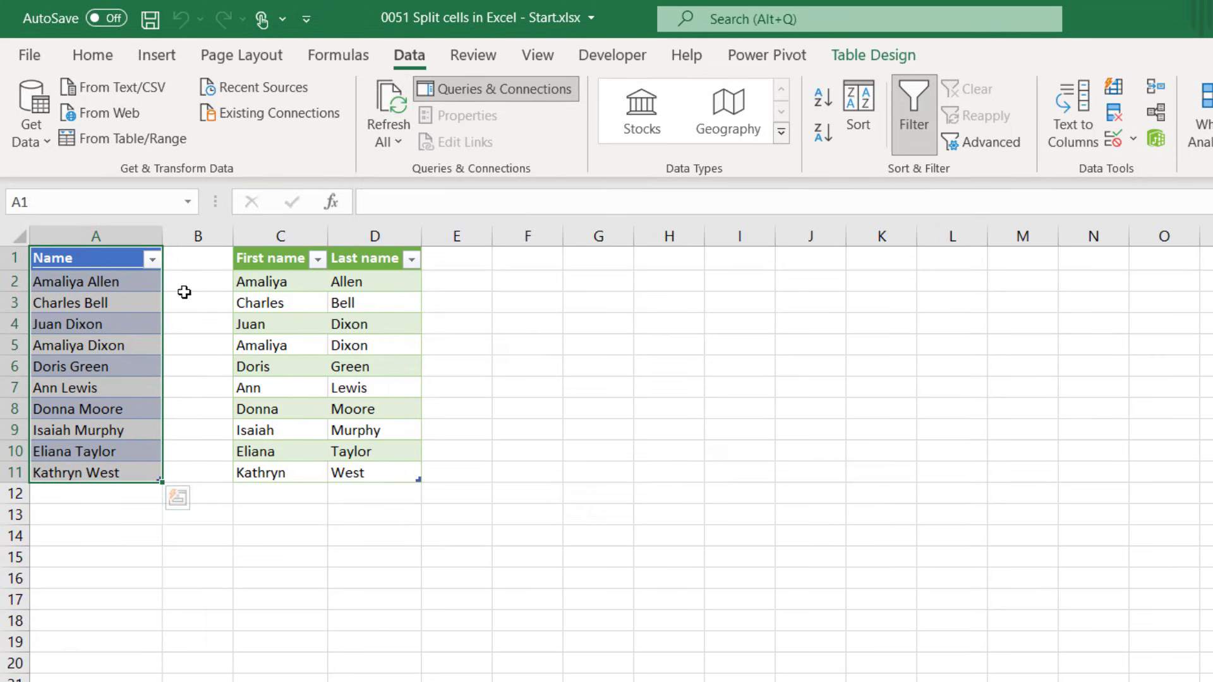
left_click(132, 364)
key("F2")
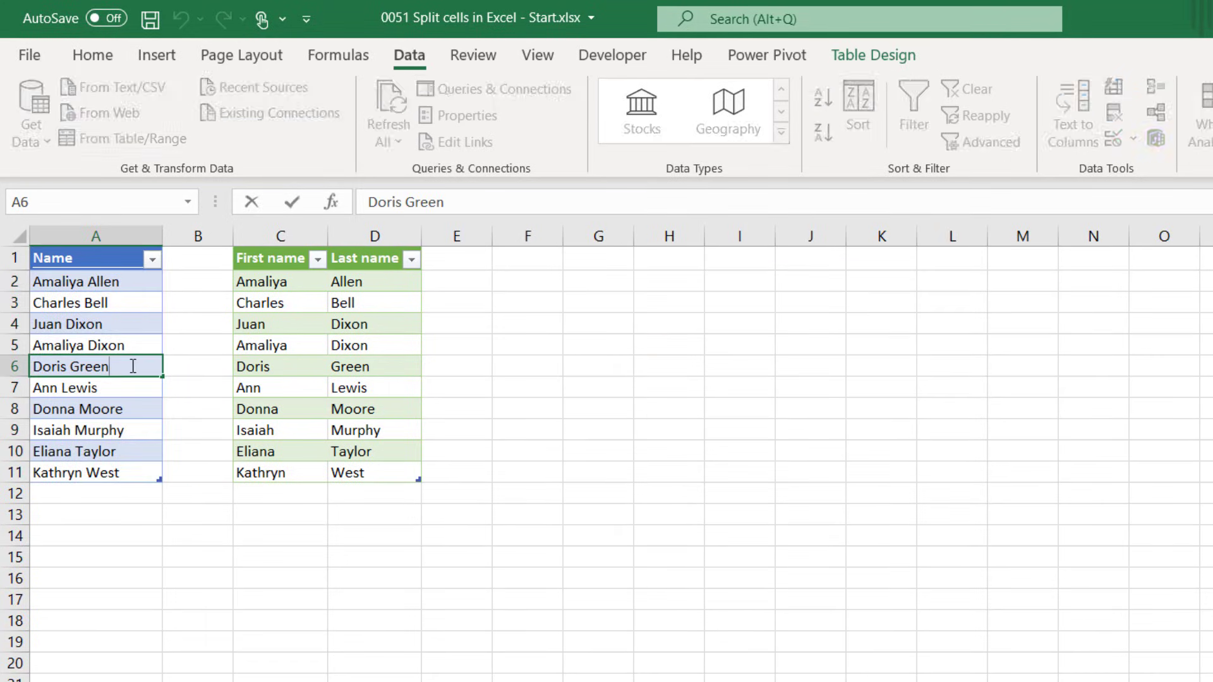
key("BackSpace")
key("BackSpace")
key("BackSpace")
key("BackSpace")
key("BackSpace")
type("Brown")
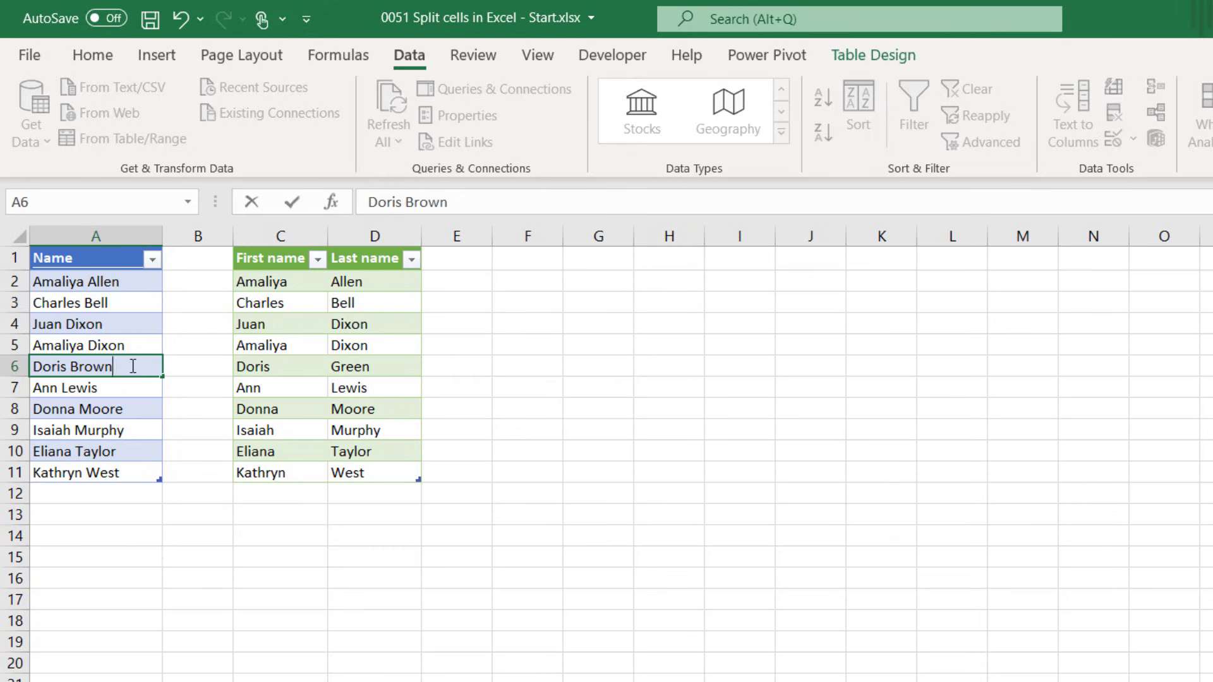
key("Return")
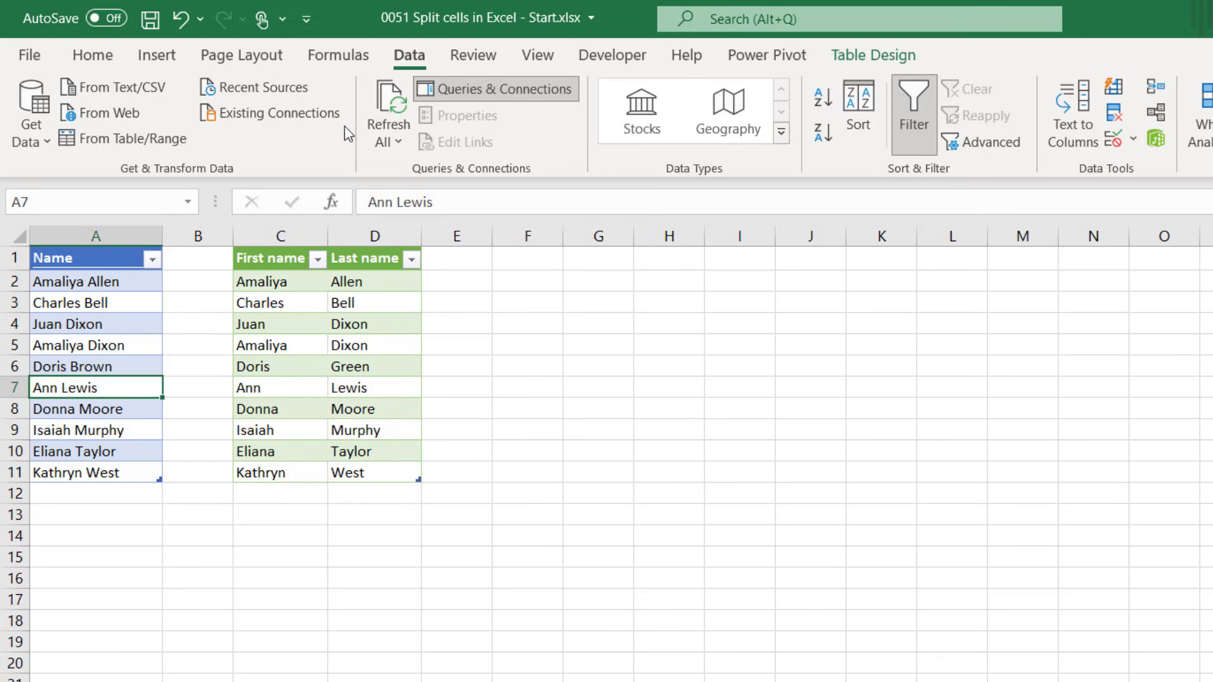
- Refresh All so the query table picks up the Brown change
left_click(394, 112)
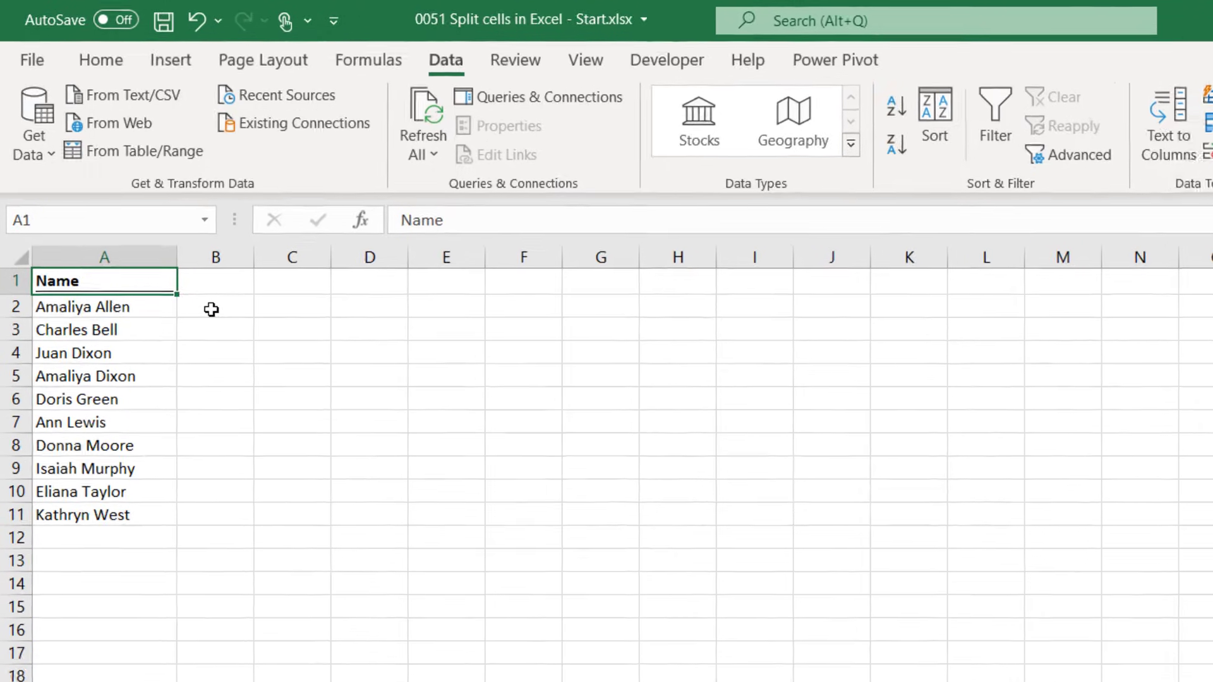
- Enter =SEARCH(" ",A2) in B2 to find the position of the space in A2
left_click(195, 283)
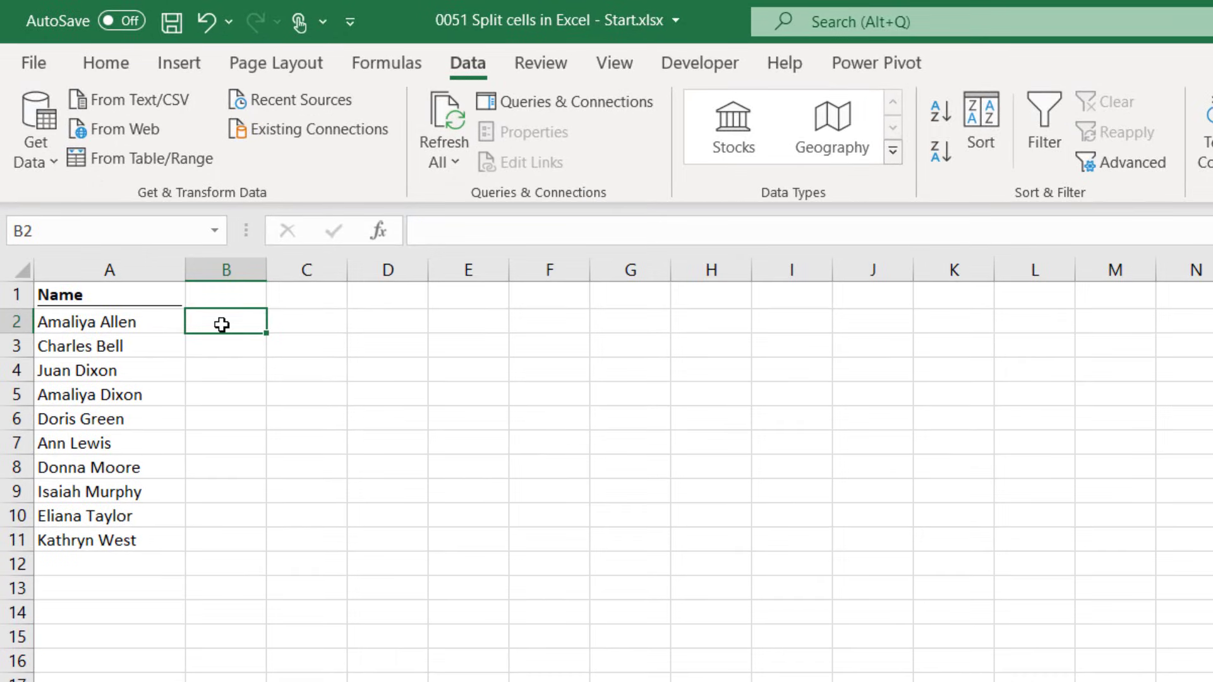
double_click(222, 325)
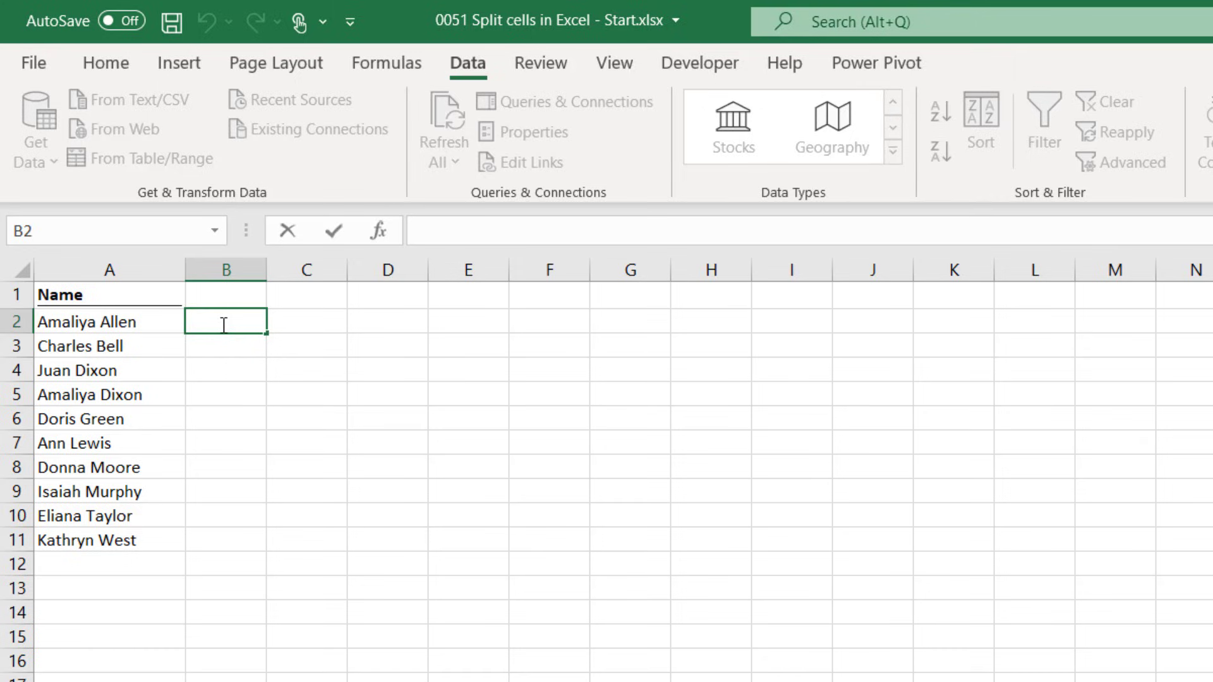
type("=SEARCH")
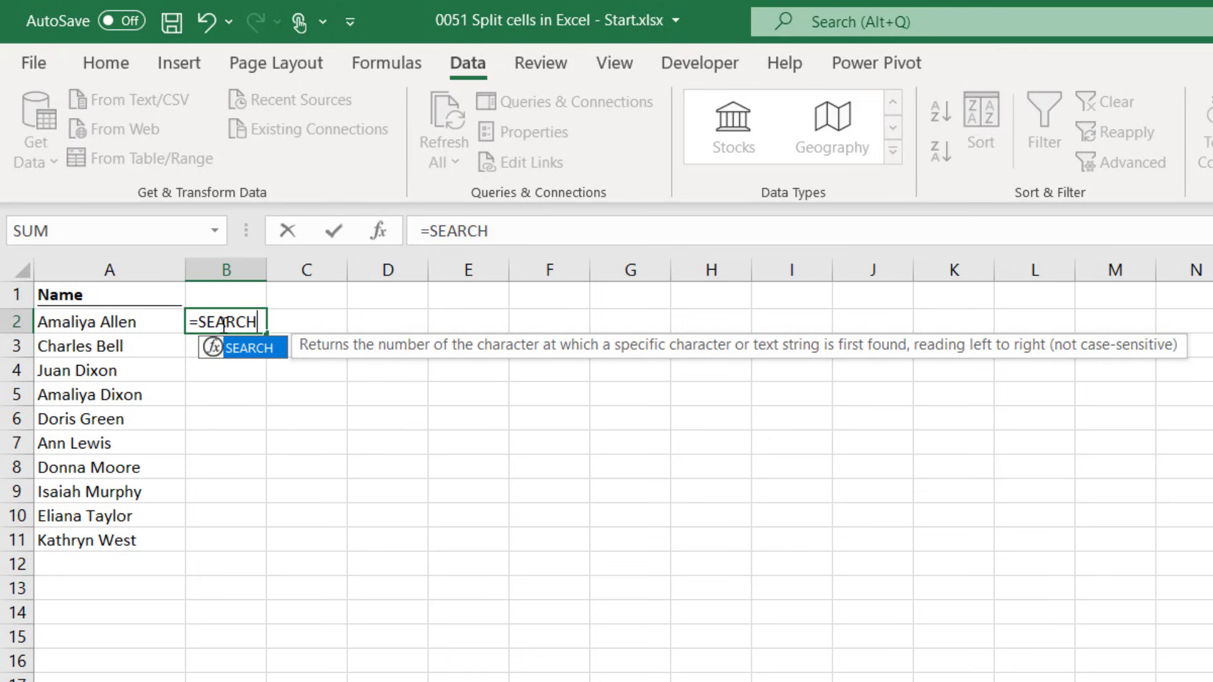
type("(")
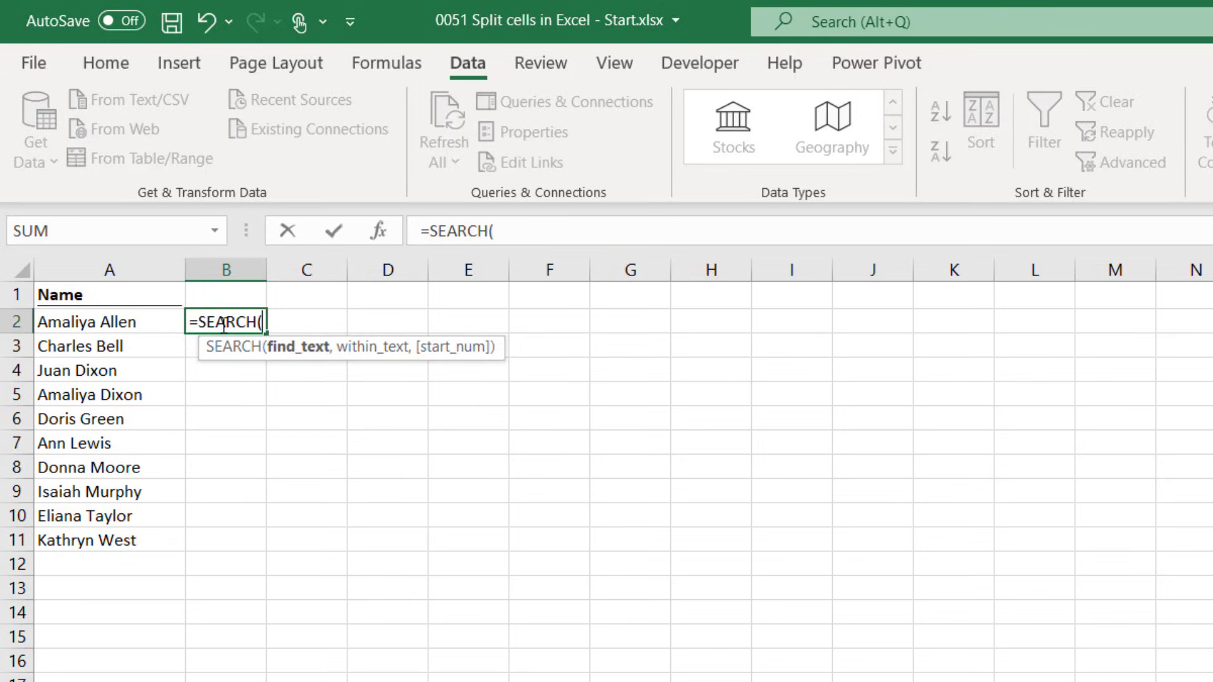
type("\" \",")
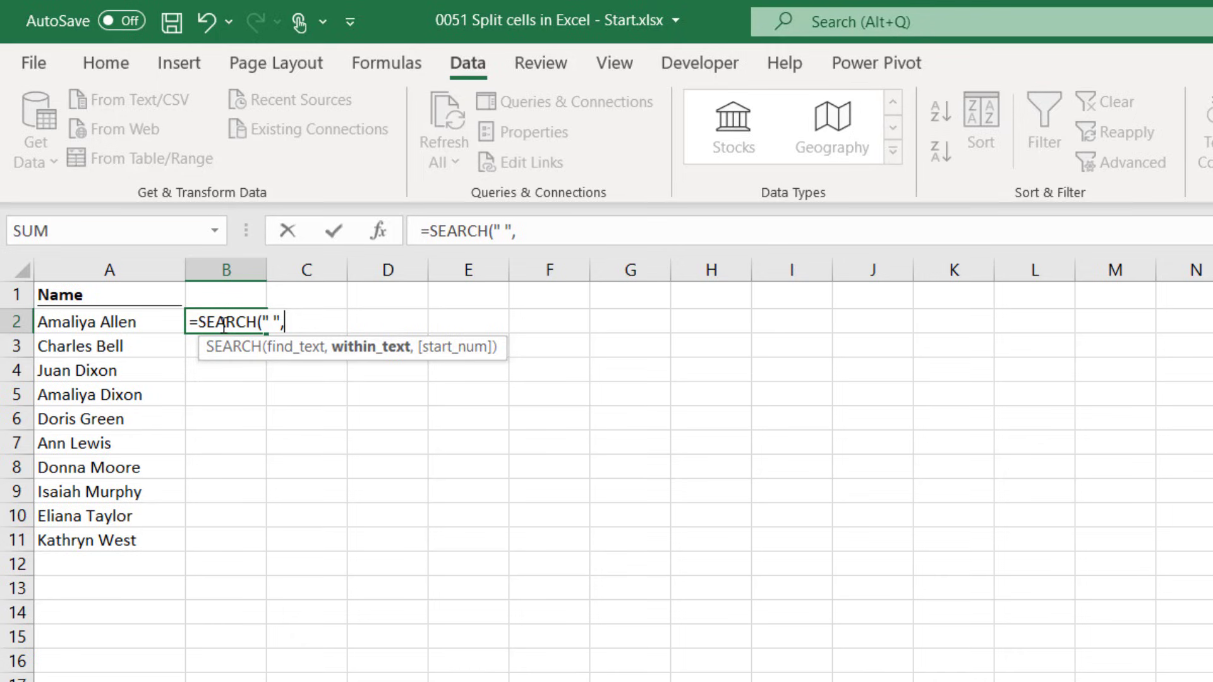
left_click(135, 325)
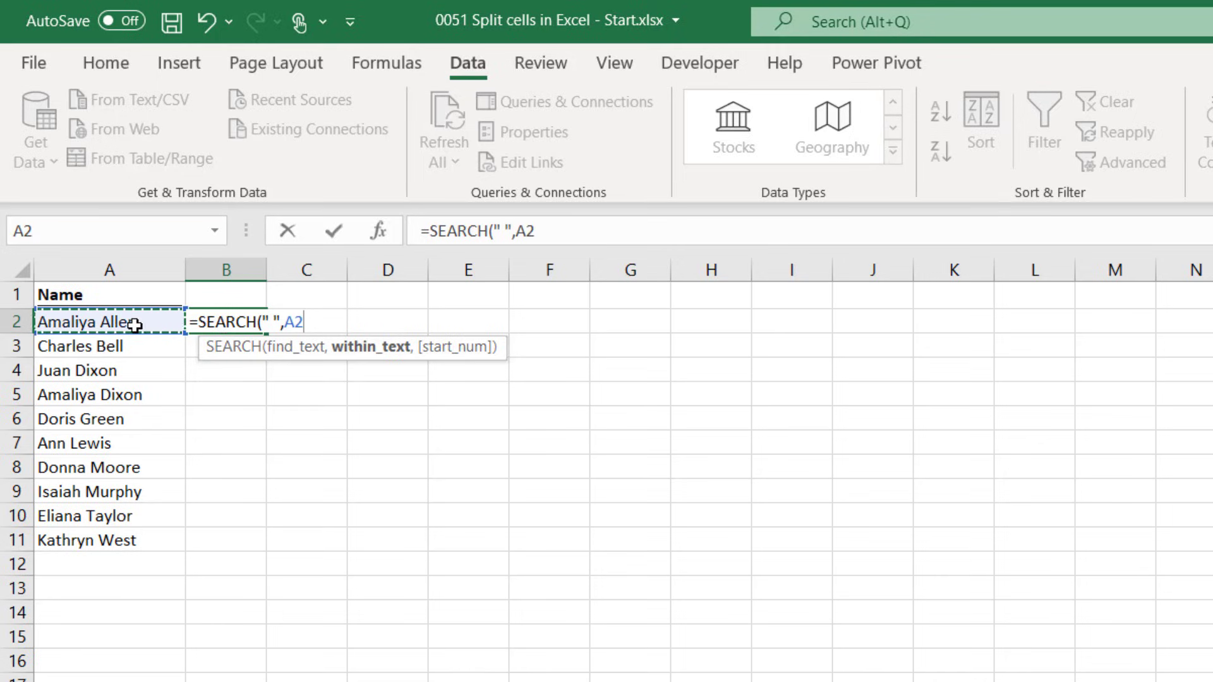
type(")")
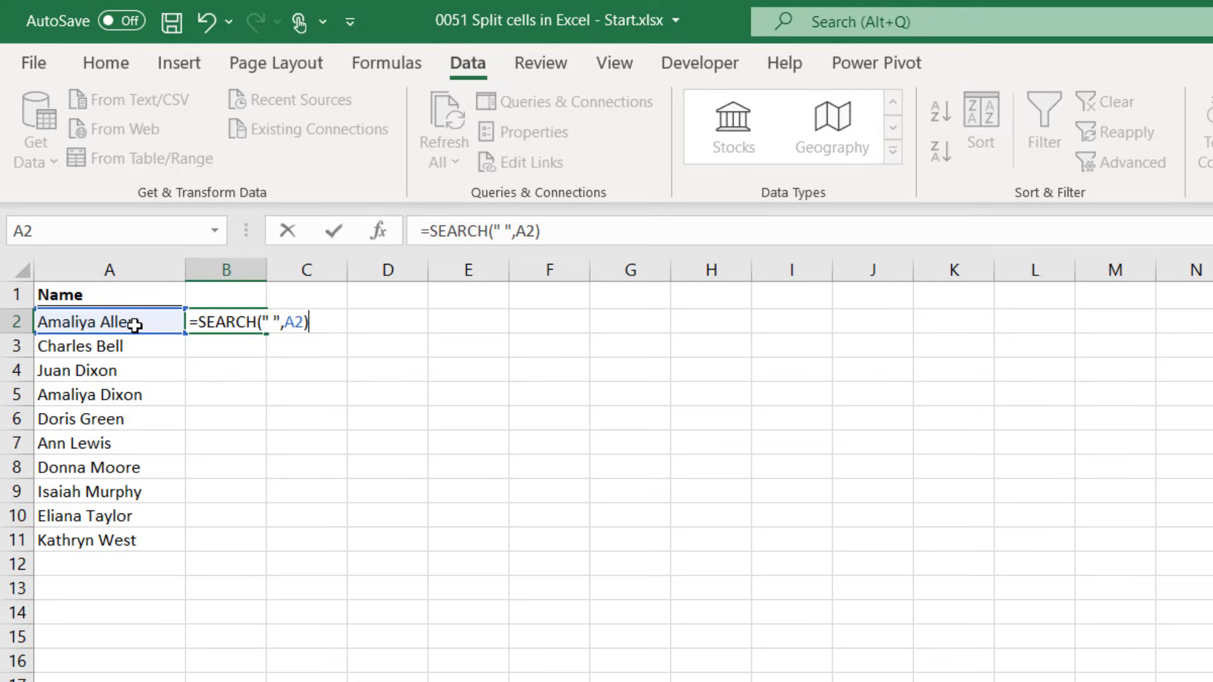
key("Return")
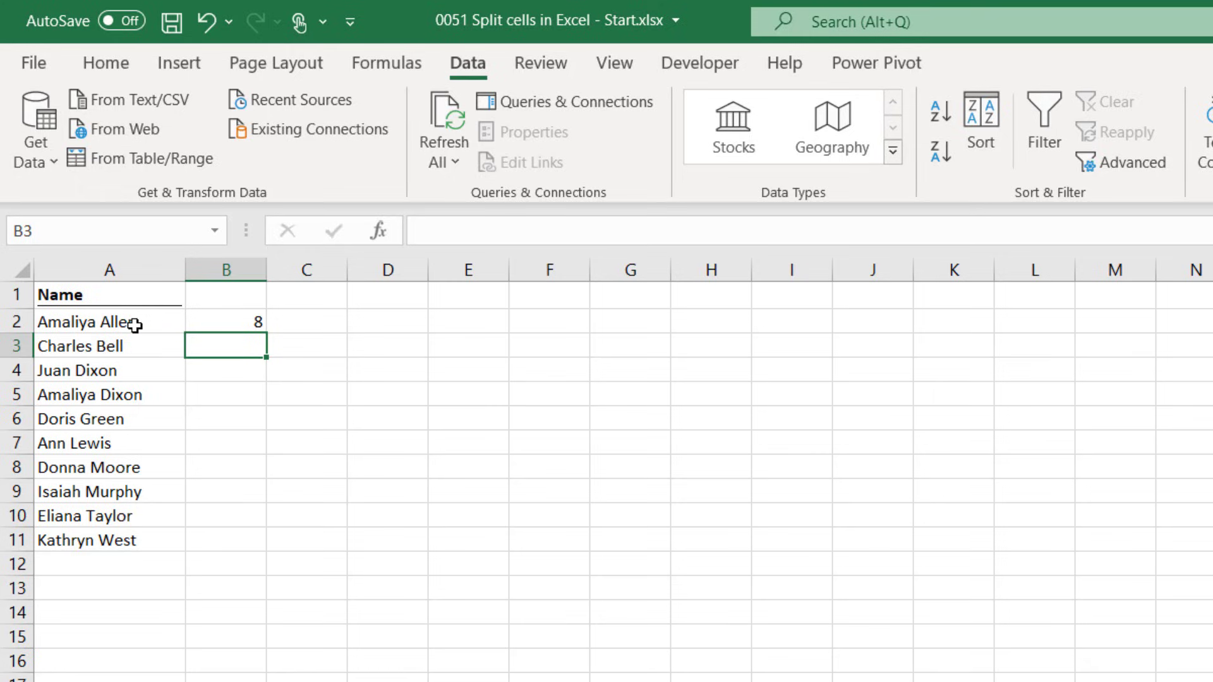
- Wrap B2's formula in LEFT so it reads =LEFT(A2,SEARCH(" ",A2)) and returns the first name
left_click(208, 319)
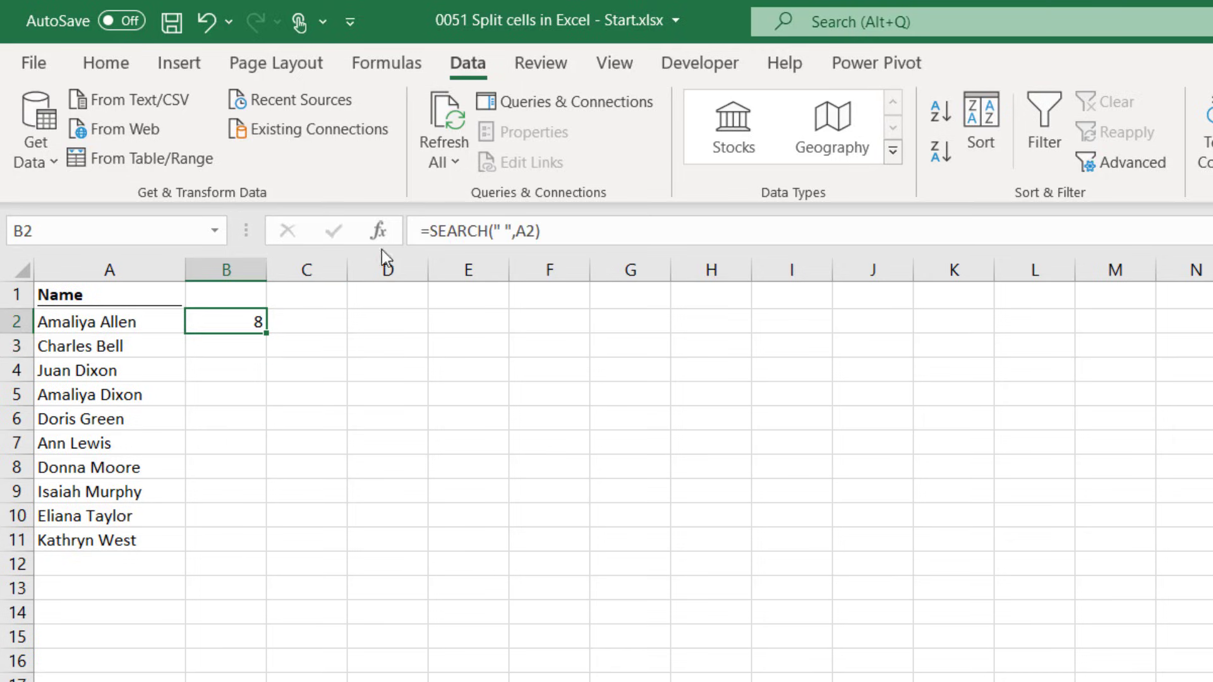
key("F2")
left_click(431, 232)
type("LEF")
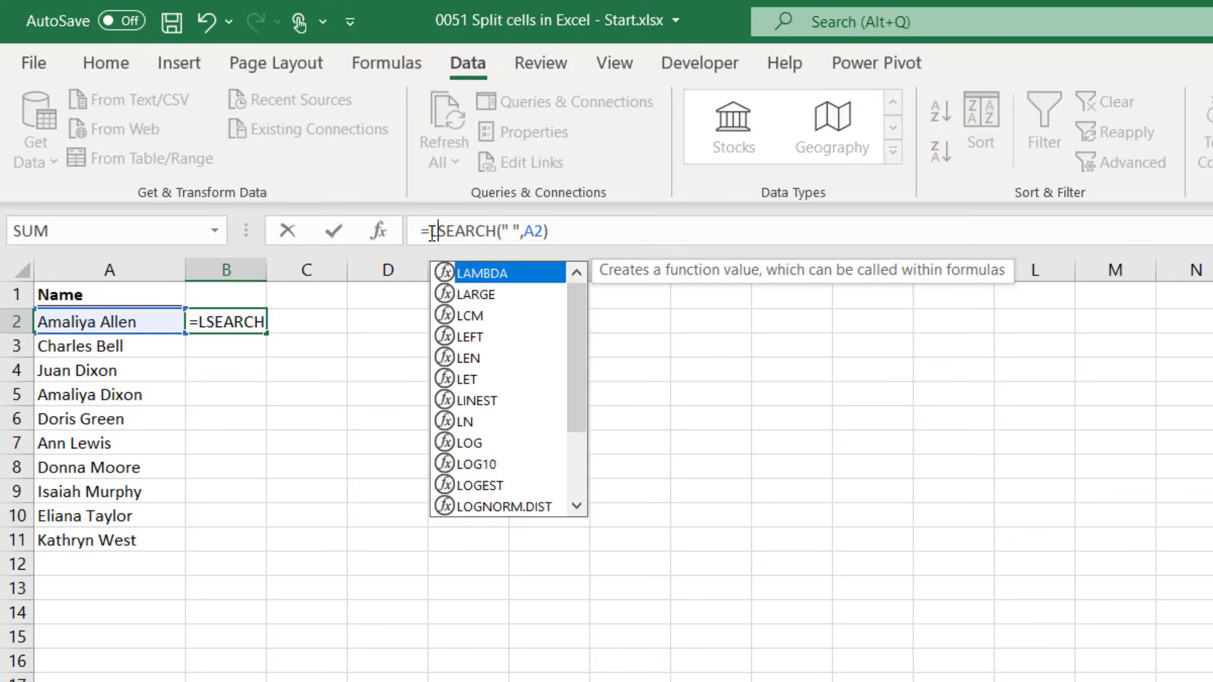
type("T(")
key("BackSpace")
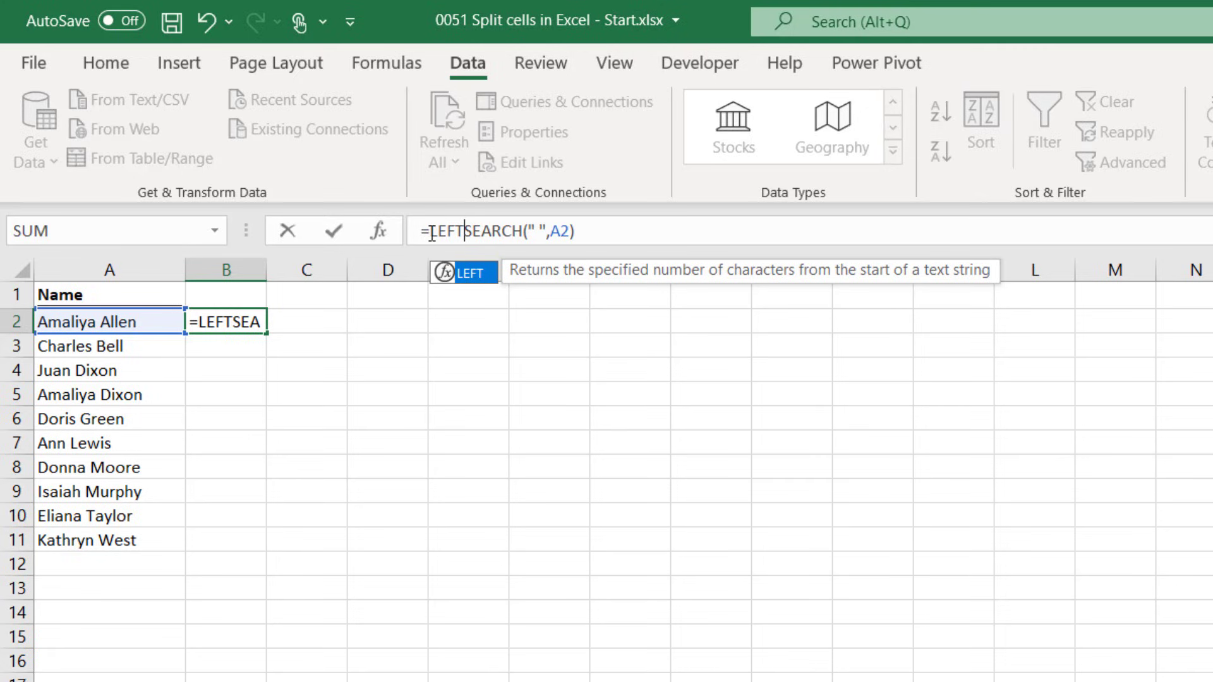
type("(")
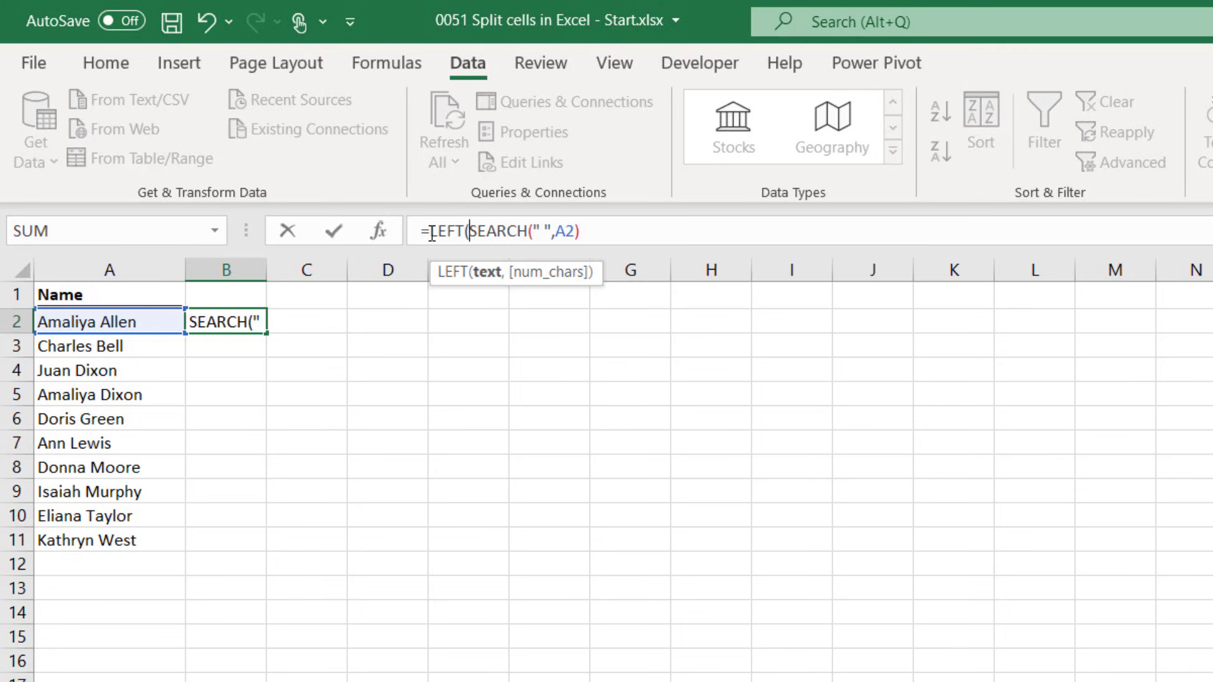
left_click(135, 319)
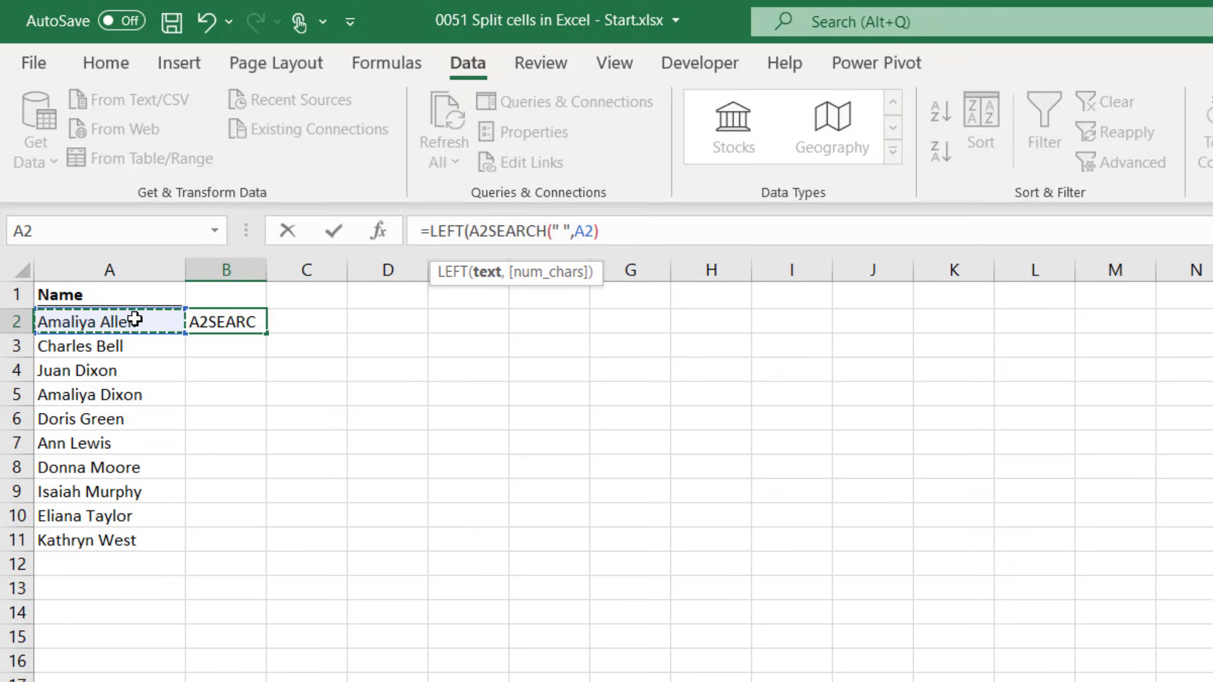
type(",")
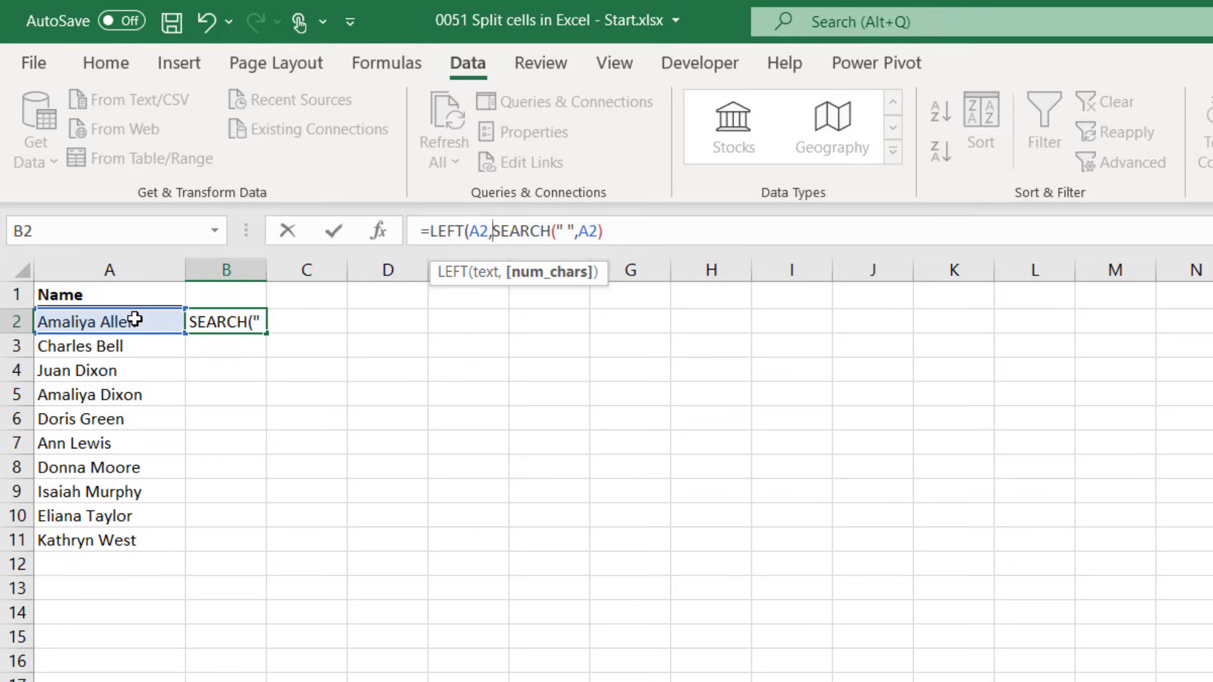
left_click(631, 231)
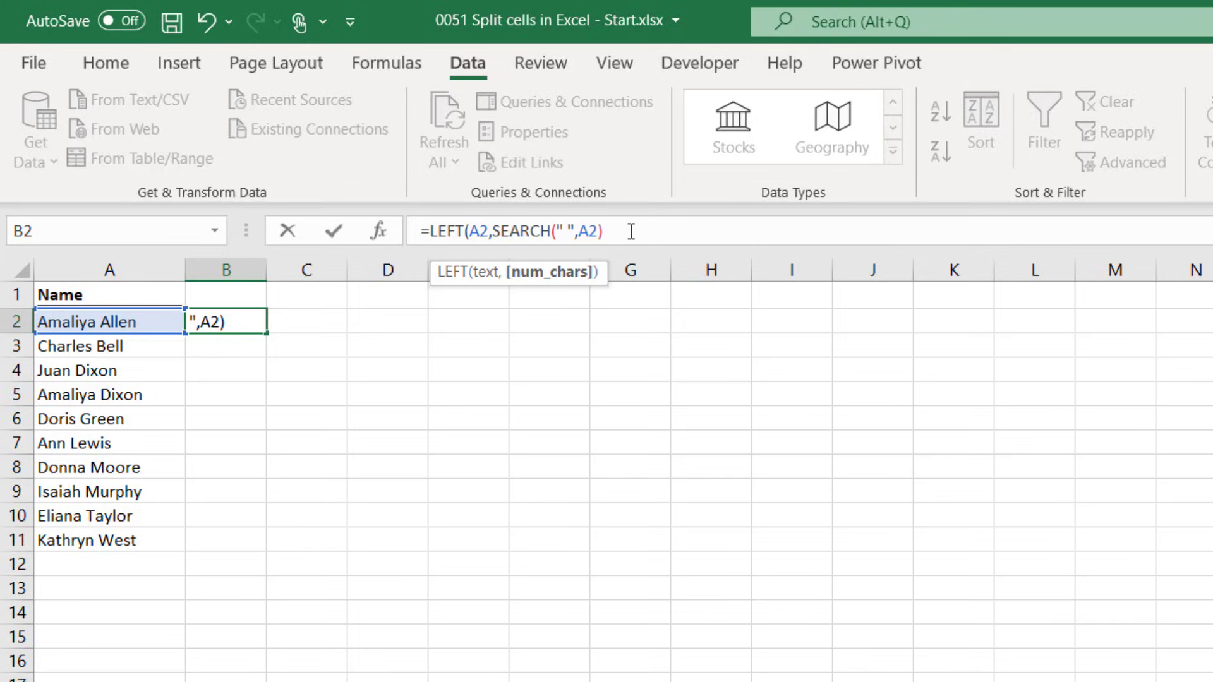
type(")")
key("Return")
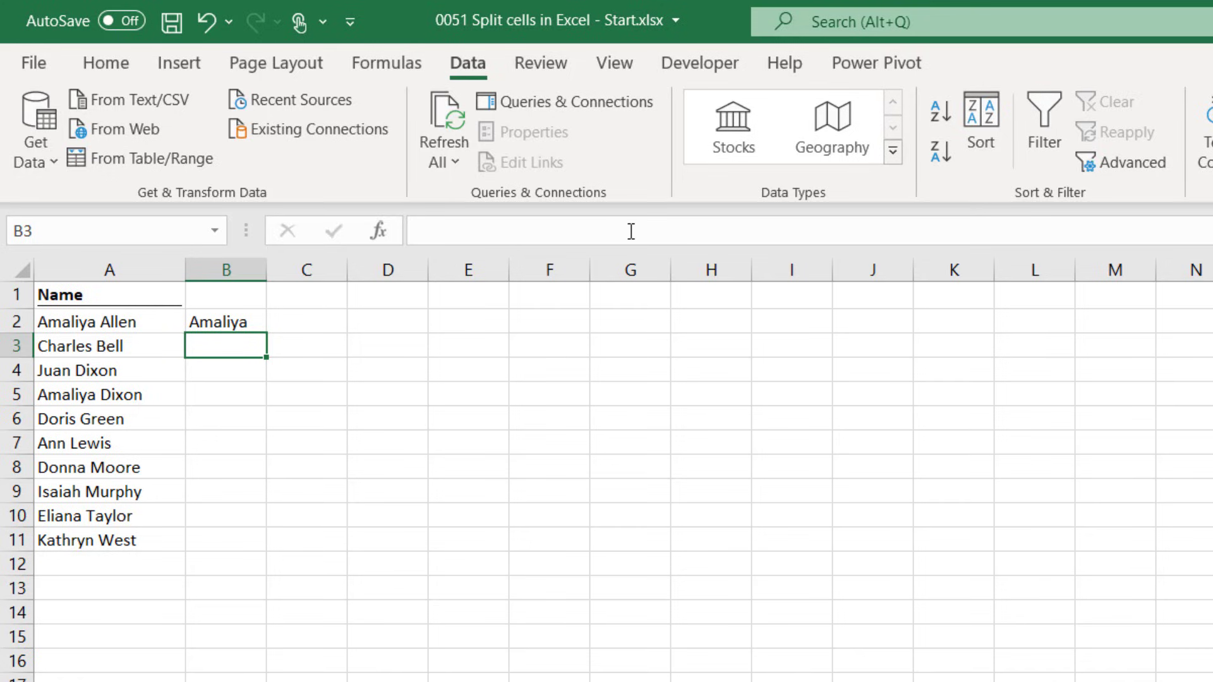
- Change B2 to =LEFT(A2,SEARCH(" ",A2)-1) and fill it down through B11
left_click(219, 323)
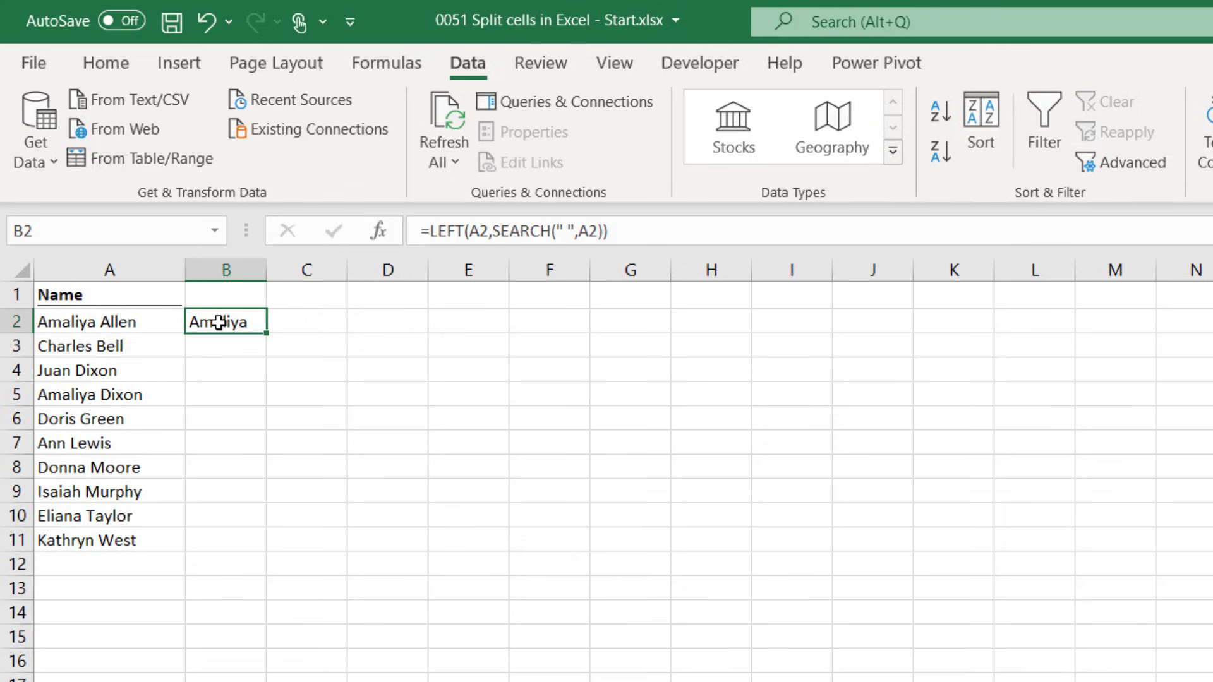
left_click(606, 232)
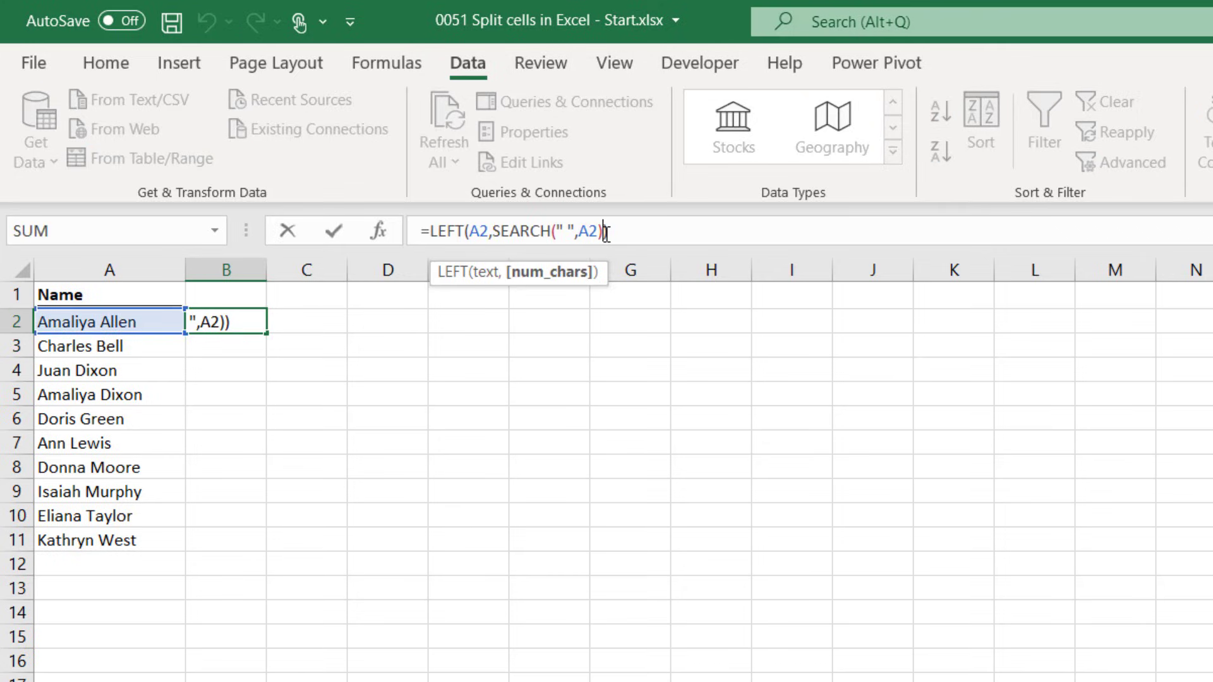
type("-1")
key("Return")
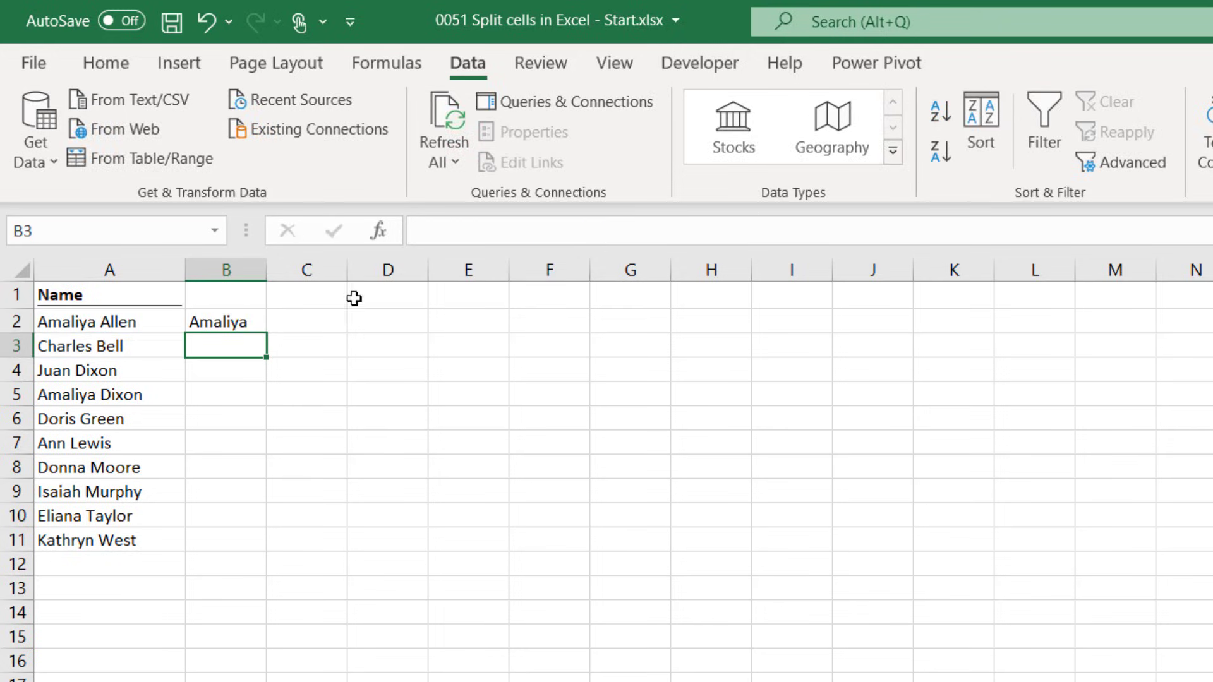
left_click(254, 319)
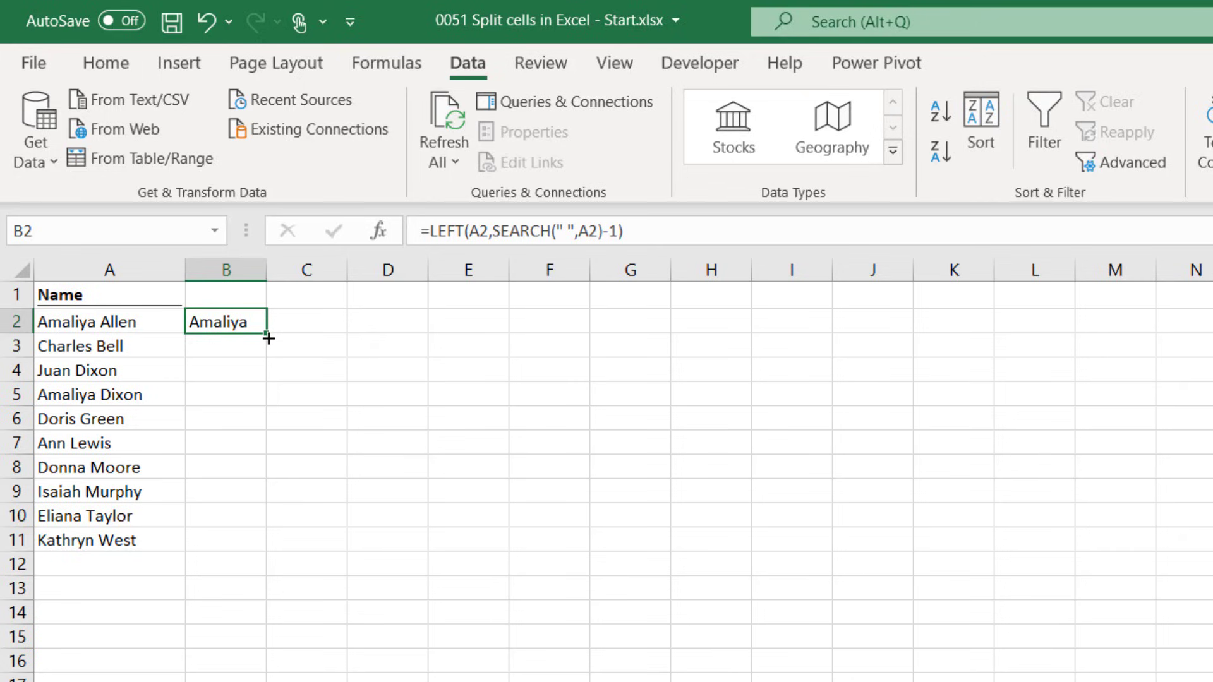
double_click(268, 339)
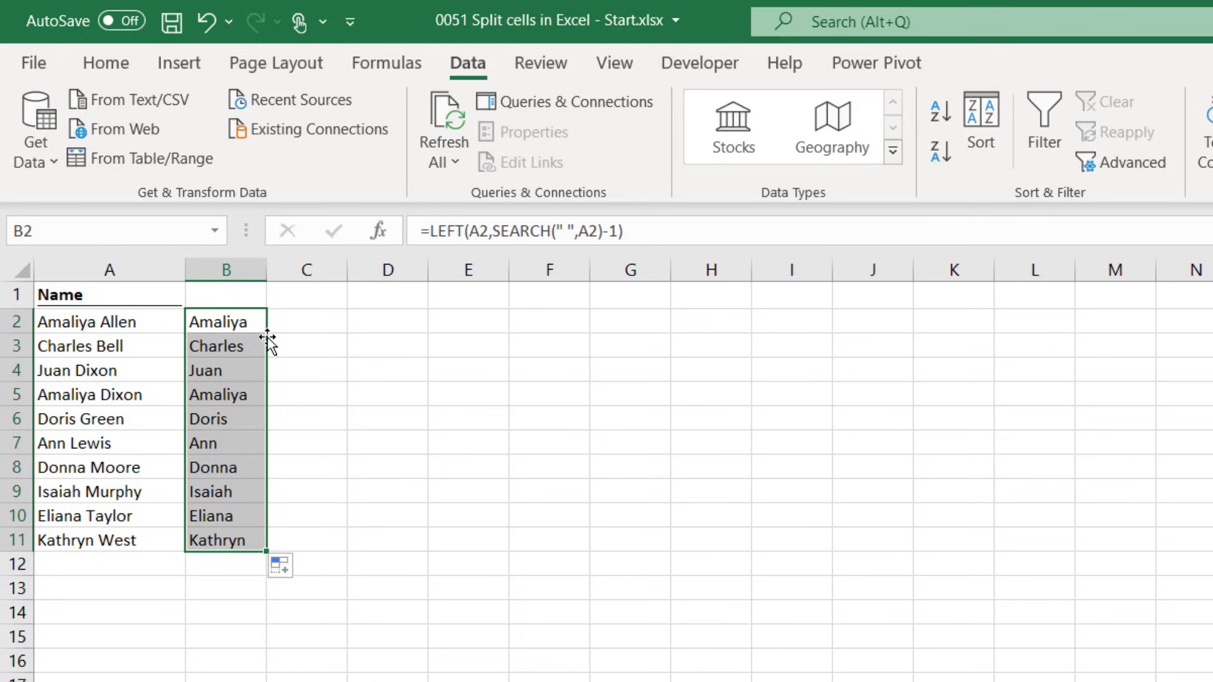
- Enter =LEN(A2) in C2 to count the characters in A2's name
left_click(307, 323)
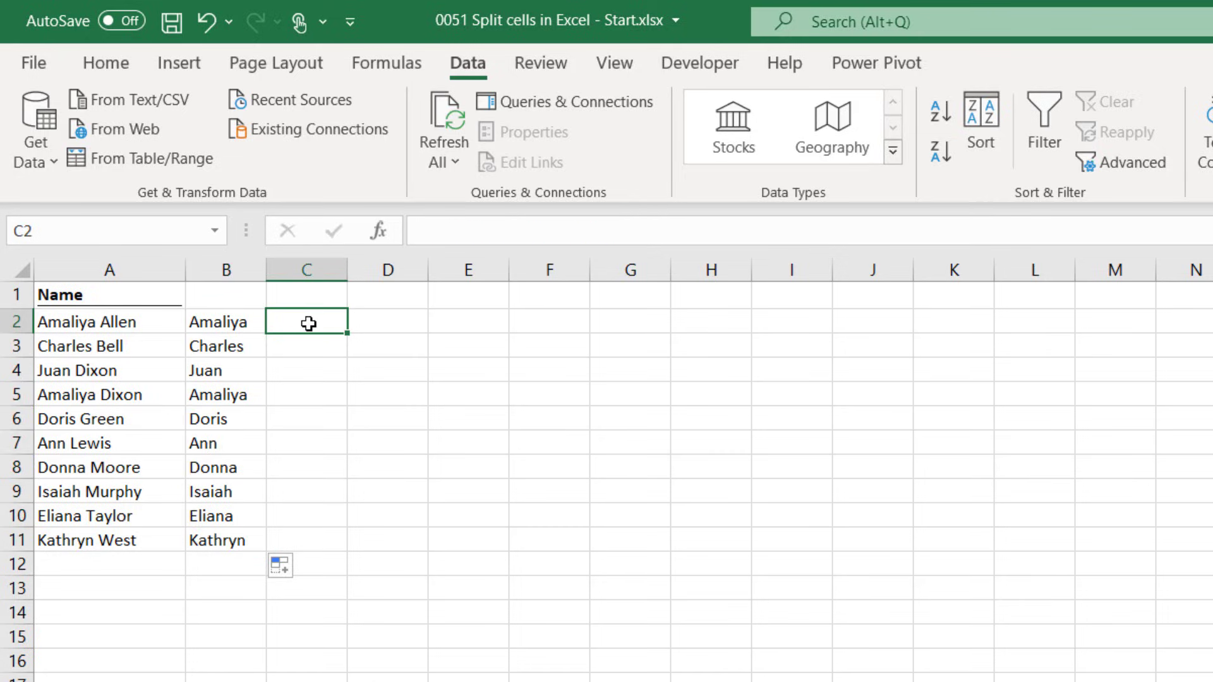
type("=")
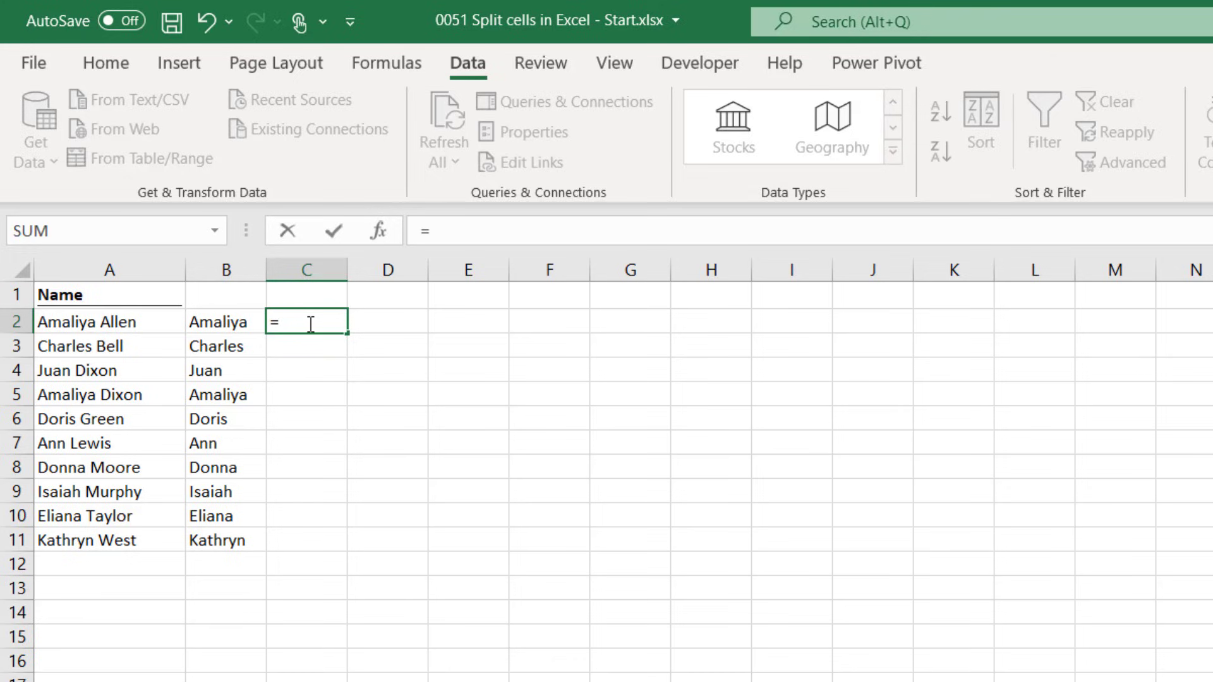
type("LEN")
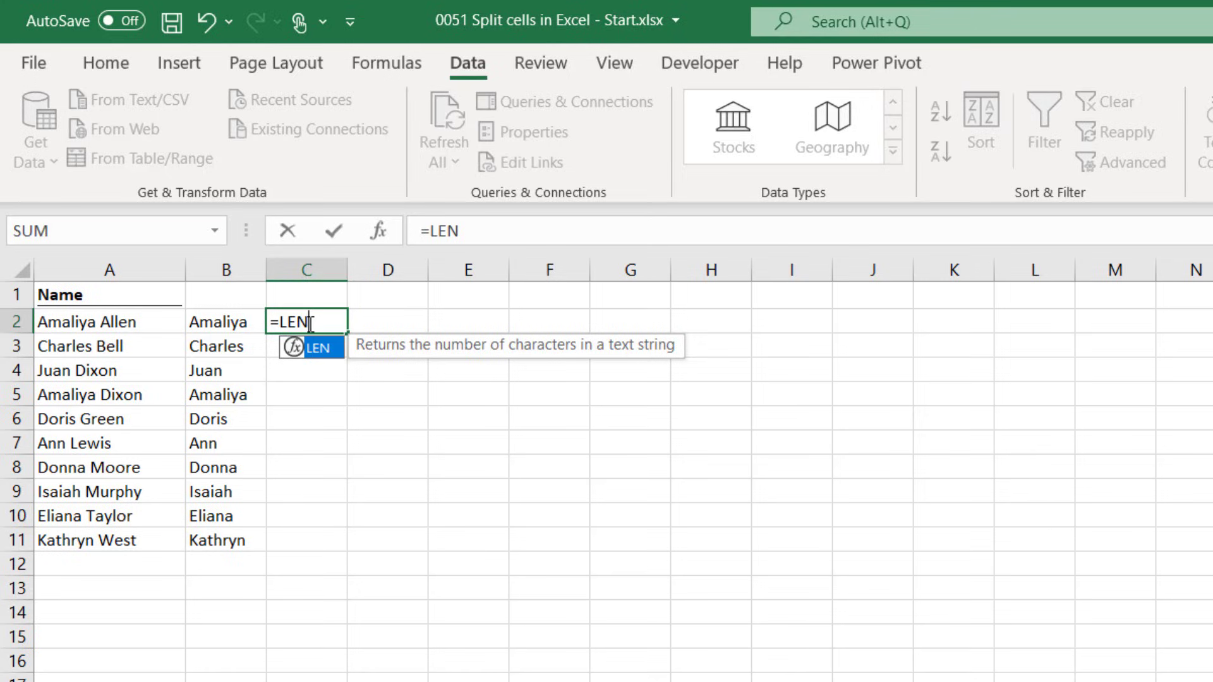
type("(")
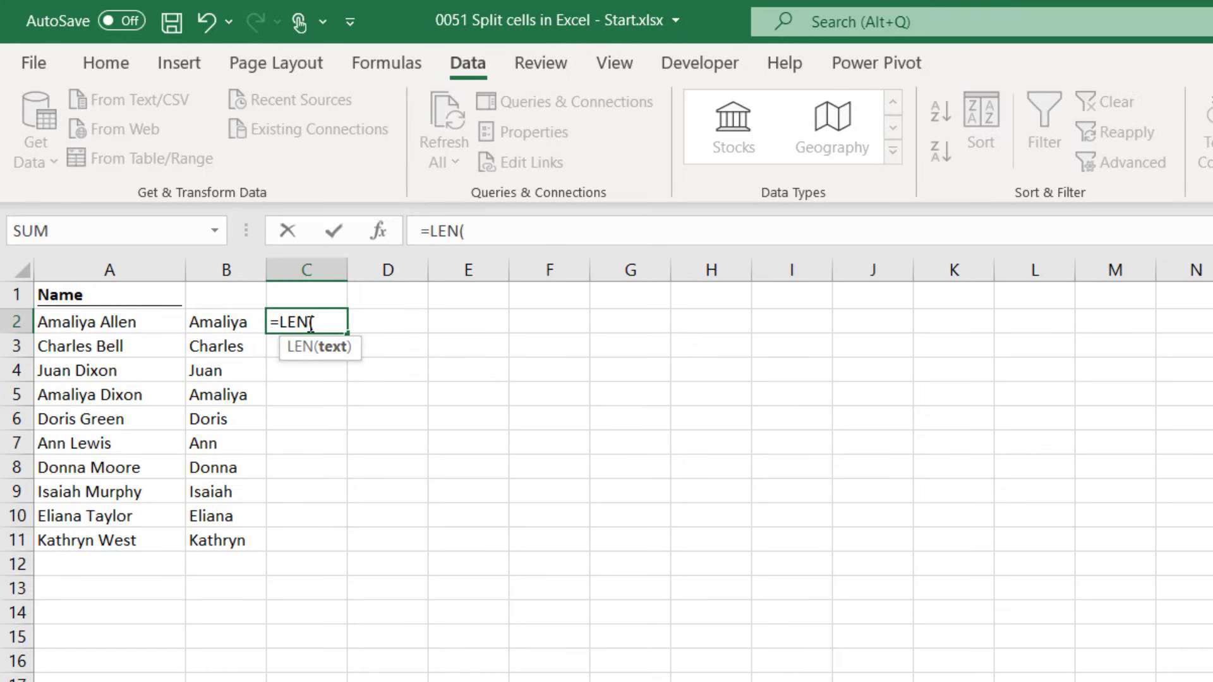
left_click(150, 320)
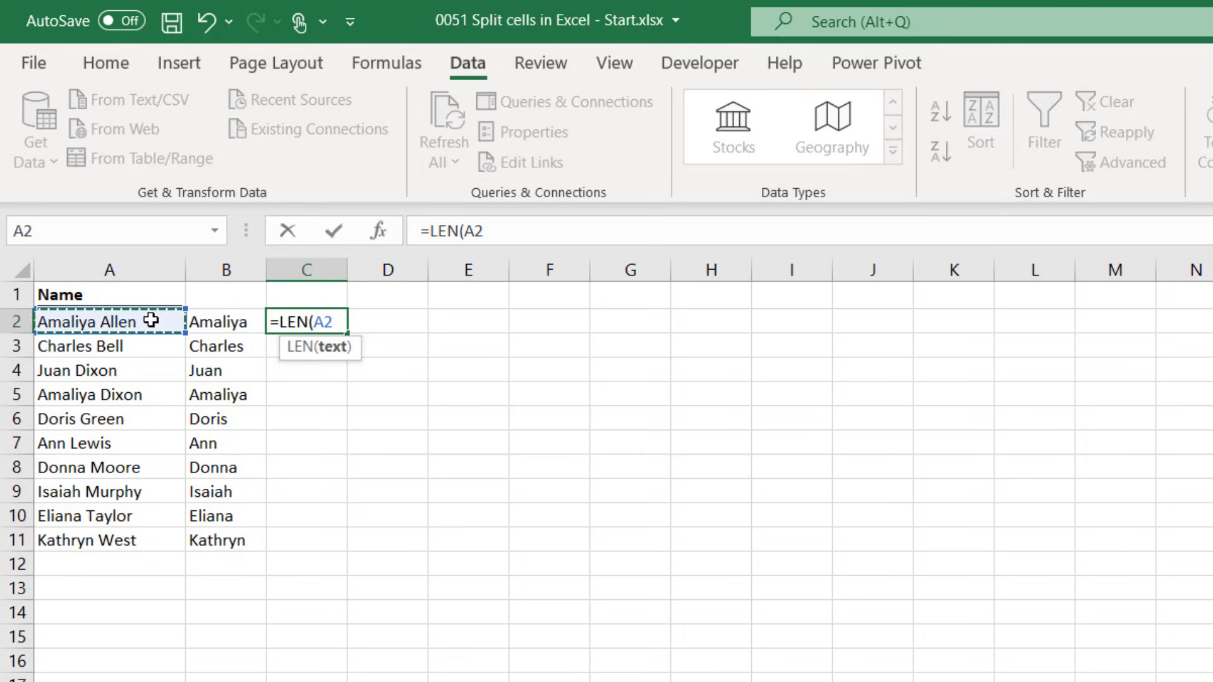
type(")")
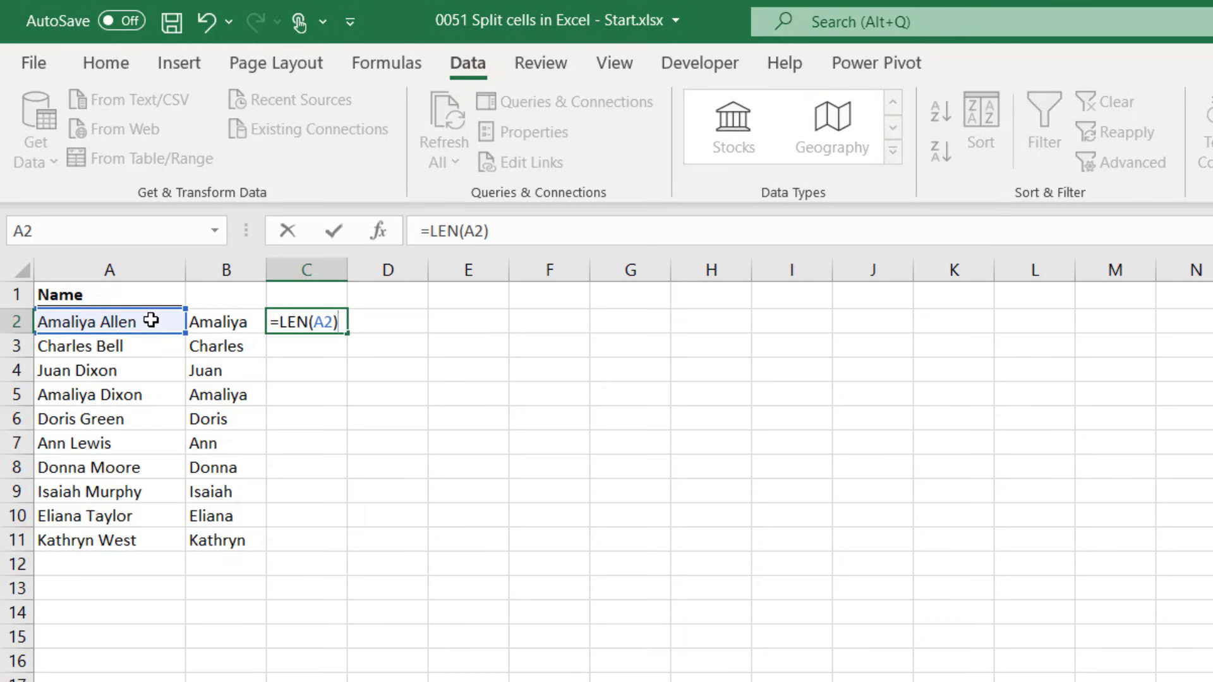
key("Return")
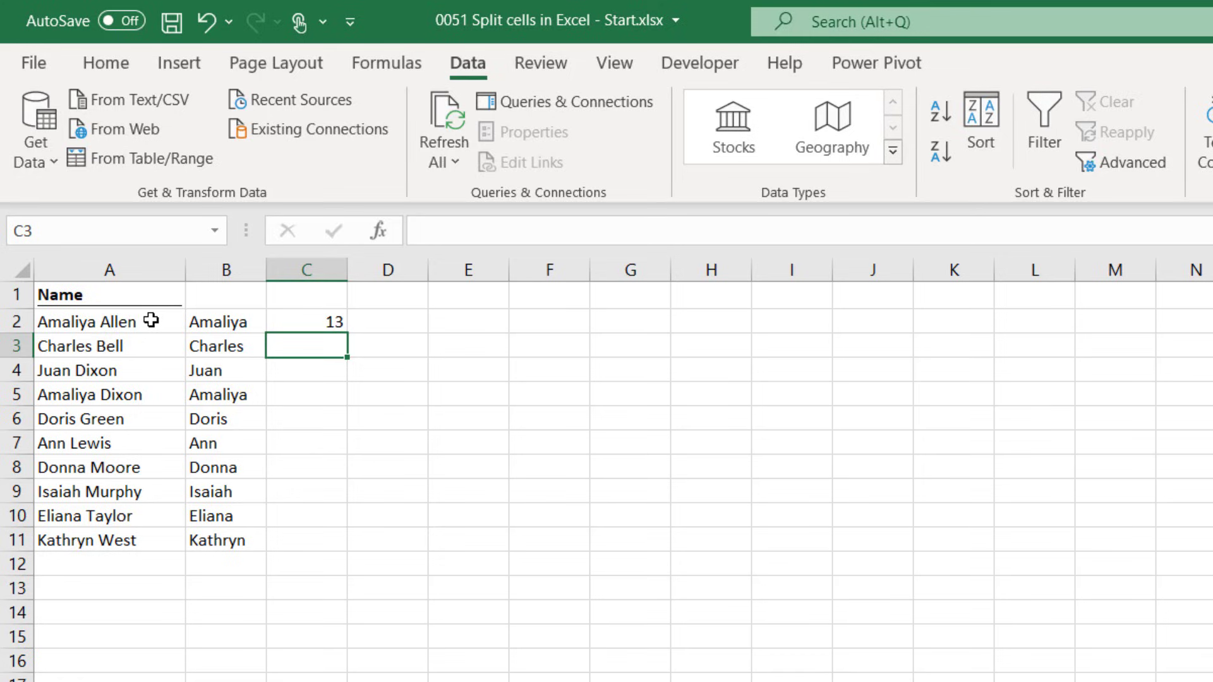
- Extend C2 to =LEN(A2)-SEARCH(" ",A2) so it returns the last-name length of 5
left_click(294, 318)
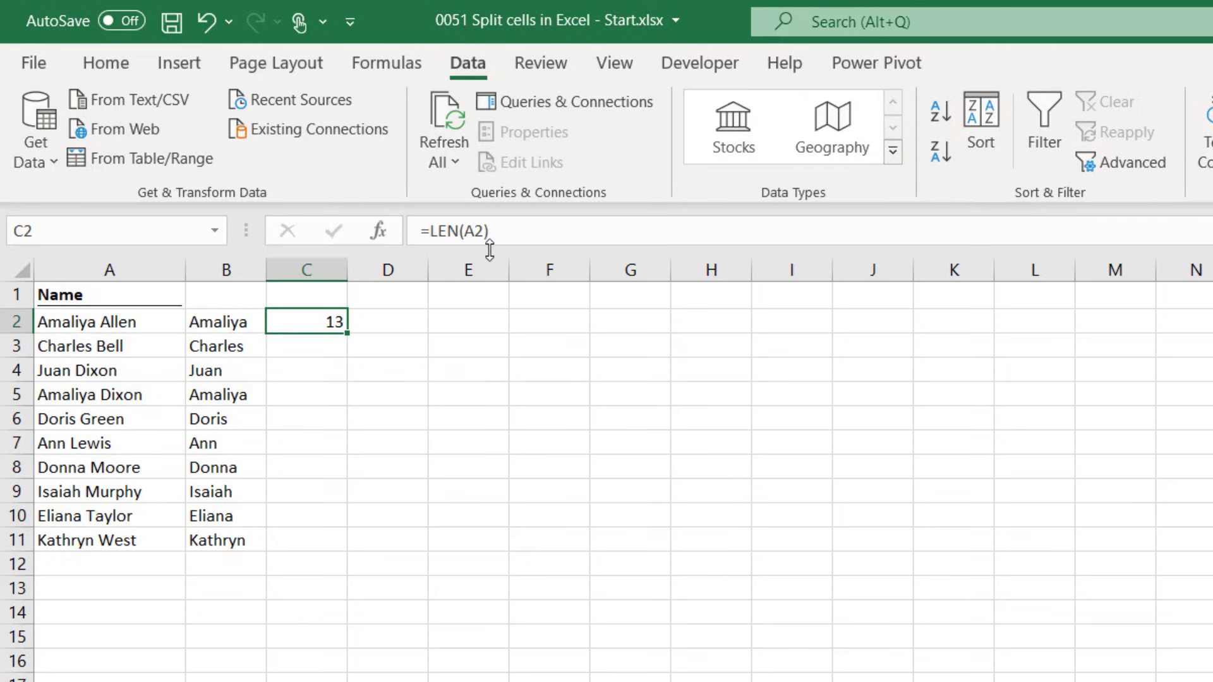
left_click(547, 230)
type("-SEAR")
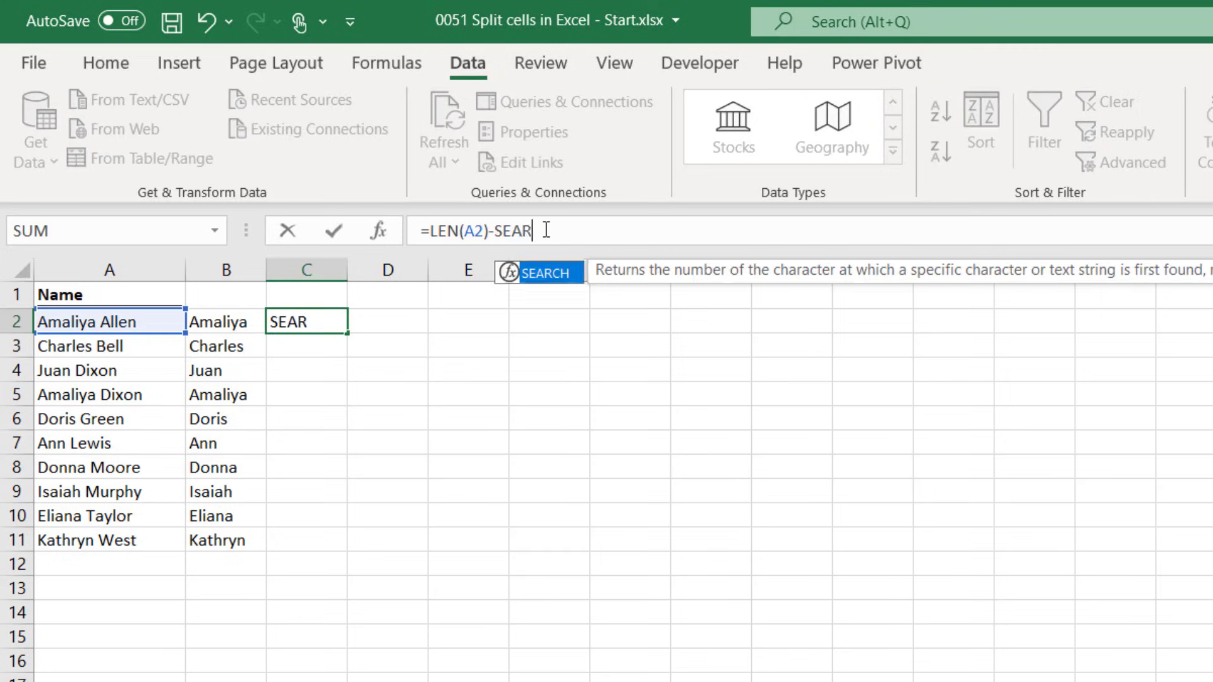
type("CH(")
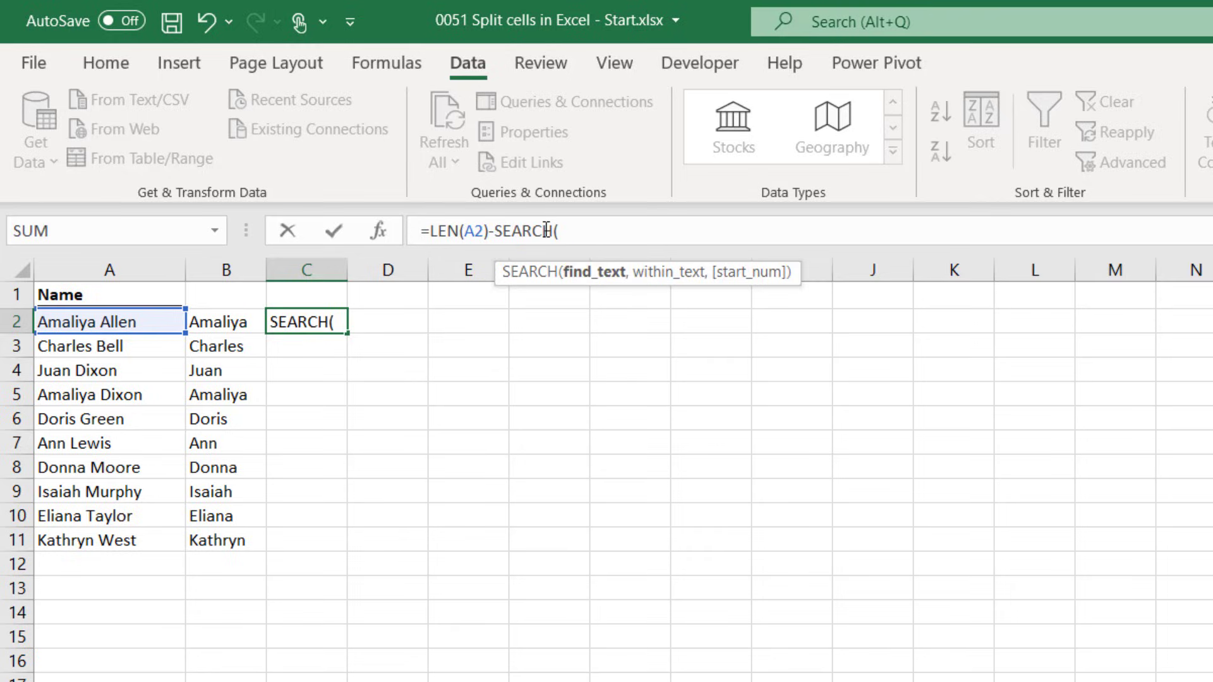
type("\" \",")
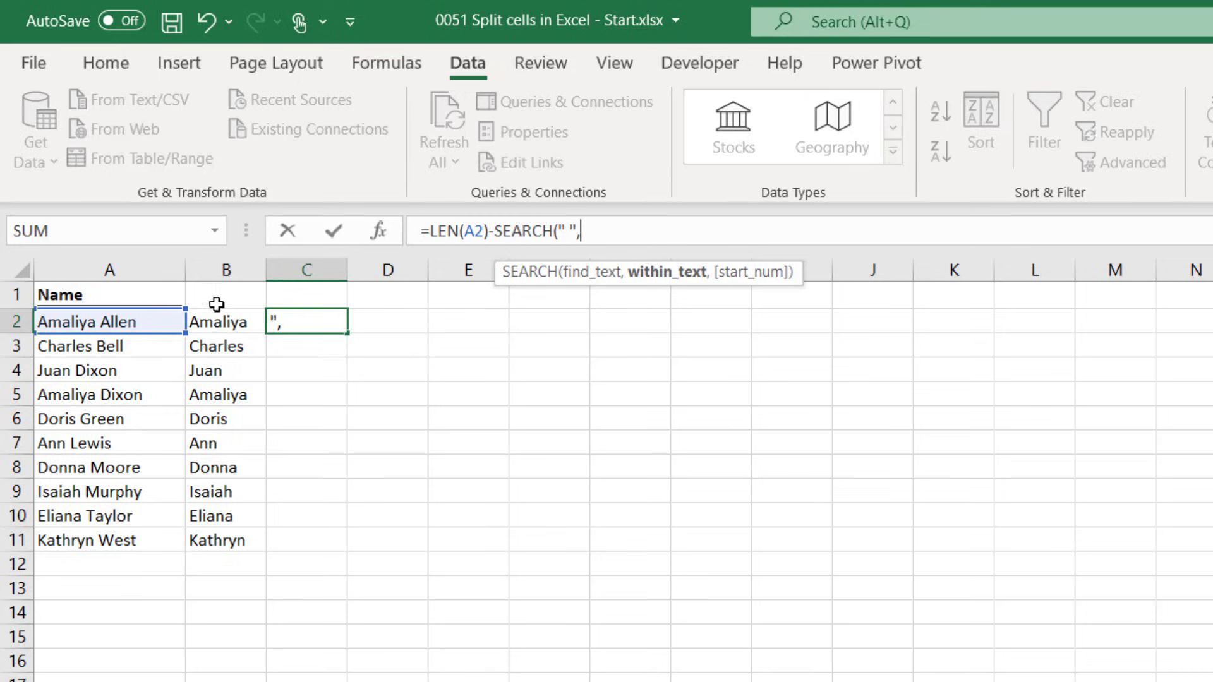
left_click(152, 320)
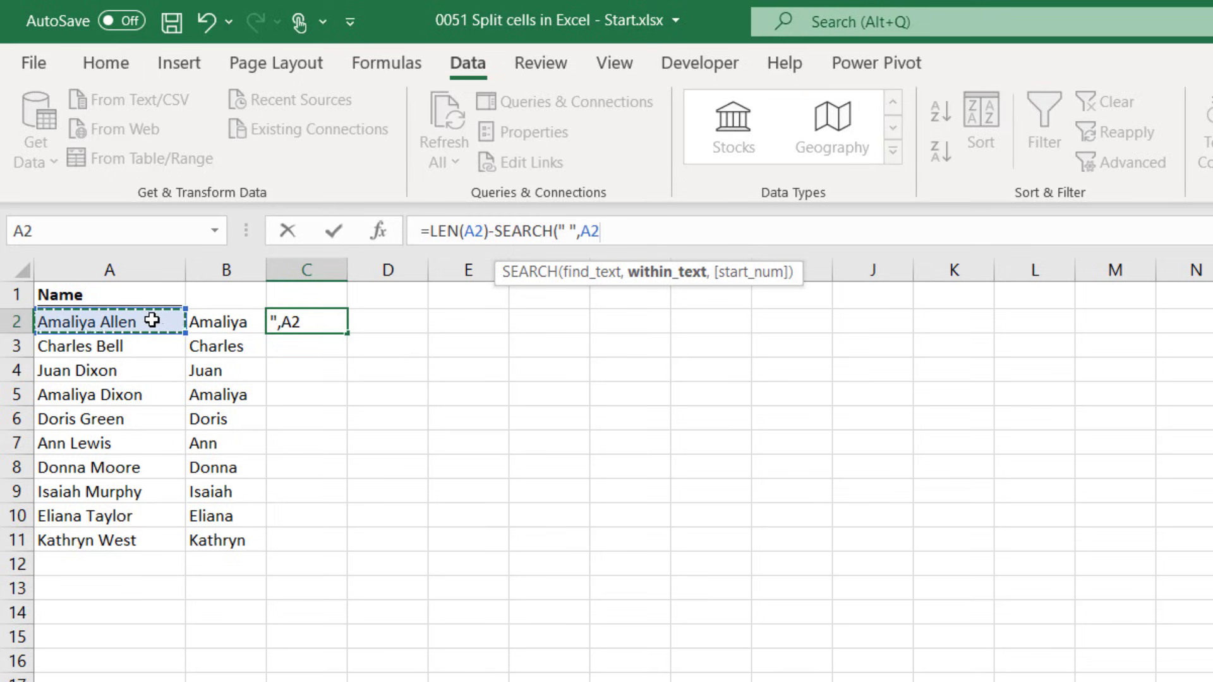
type(")")
key("Return")
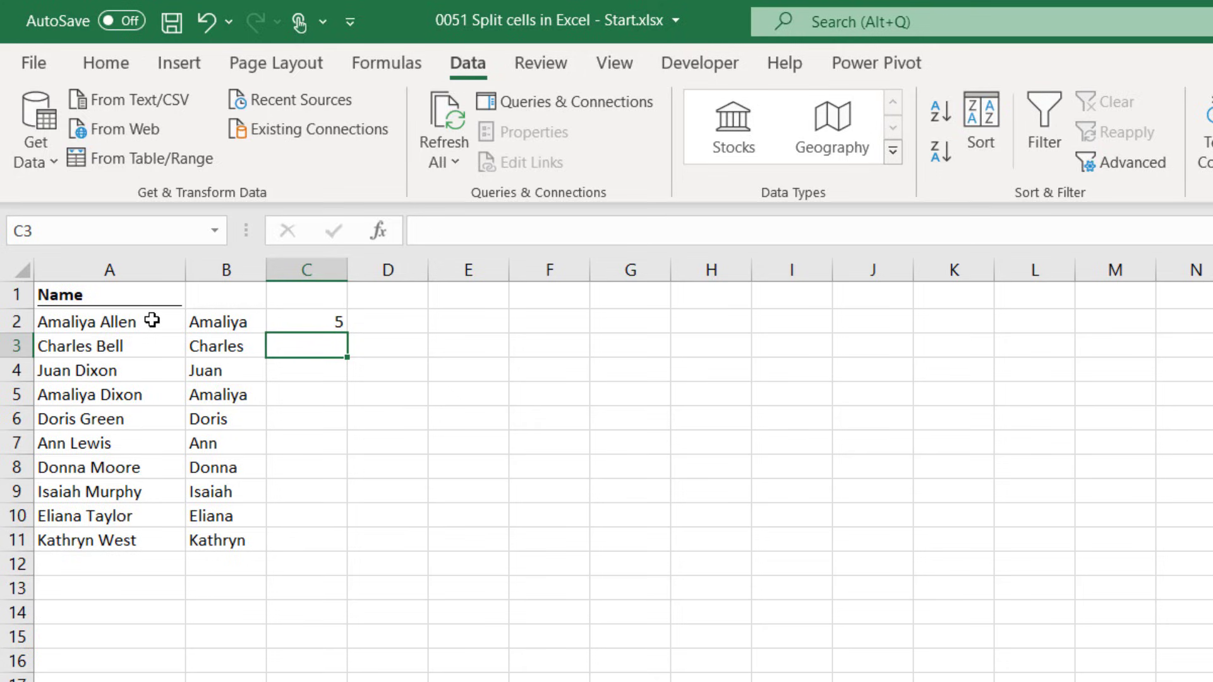
- Change C2 to =RIGHT(A2,LEN(A2)-SEARCH(" ",A2)) and fill it down through C11
left_click(278, 322)
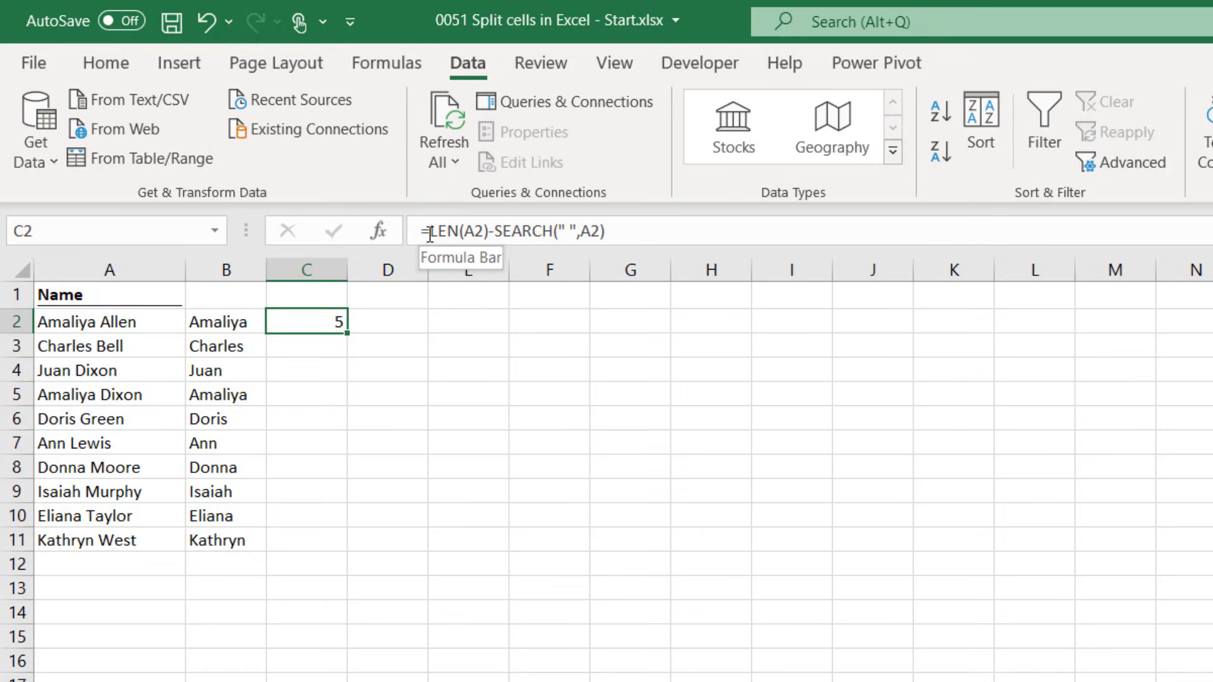
left_click(430, 234)
type("RIGHT(")
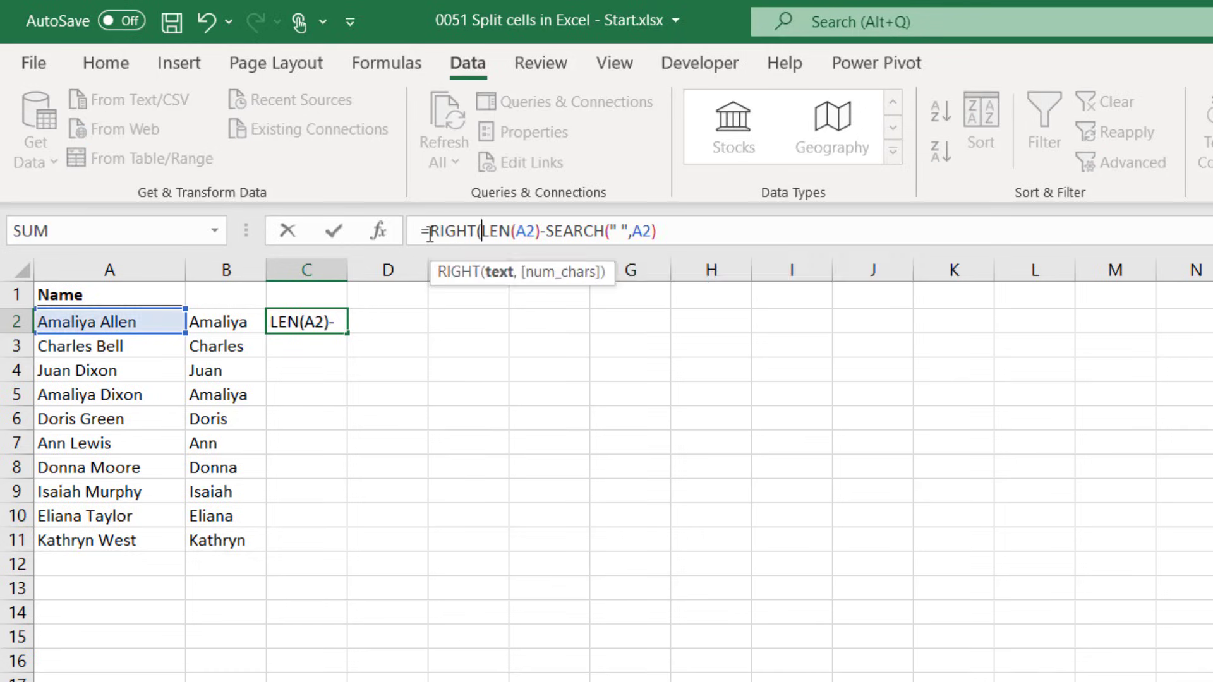
left_click(144, 320)
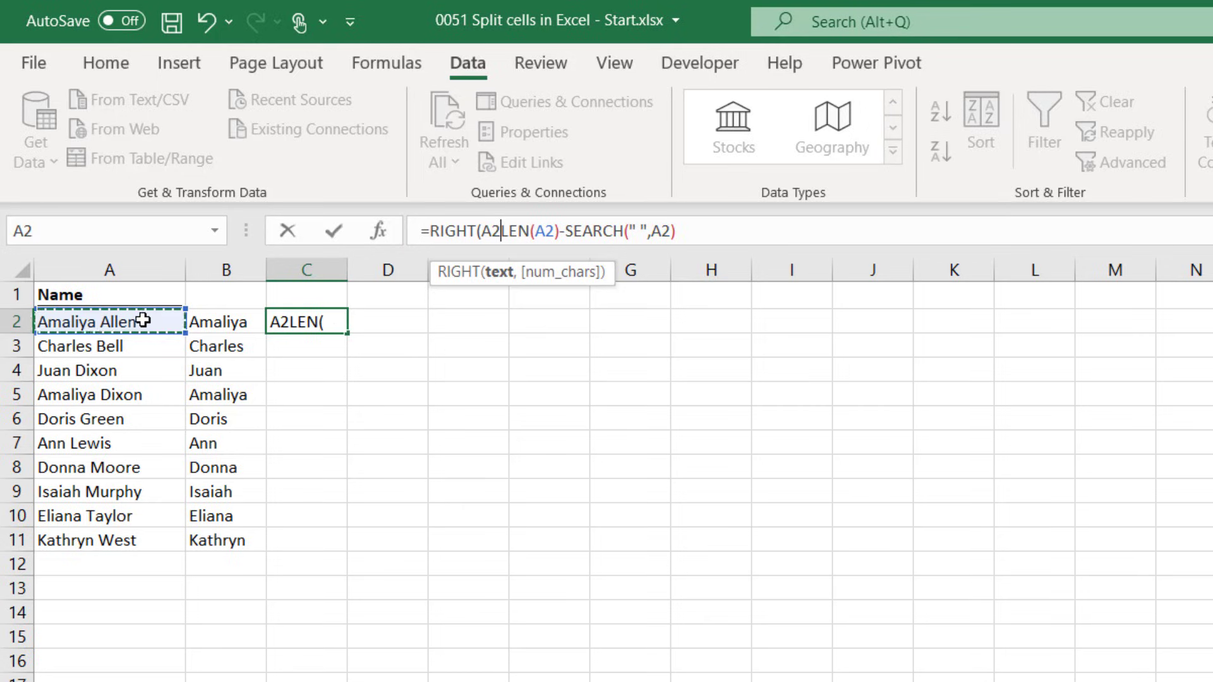
type(",")
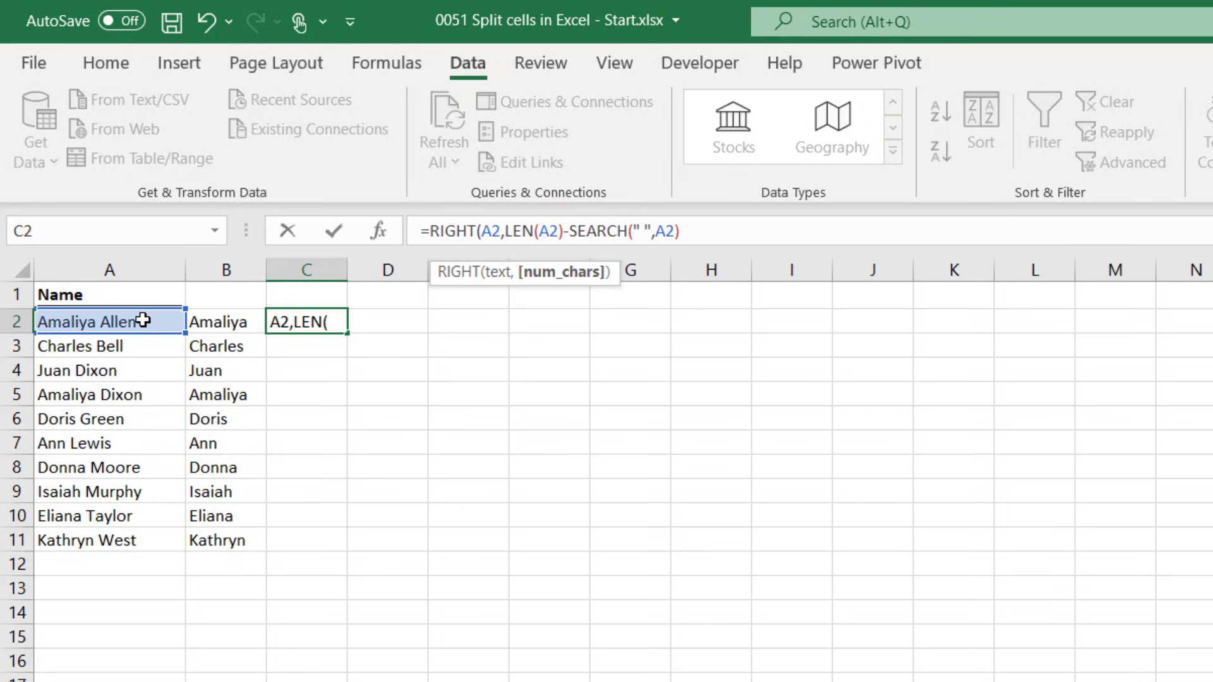
left_click(712, 231)
type(")")
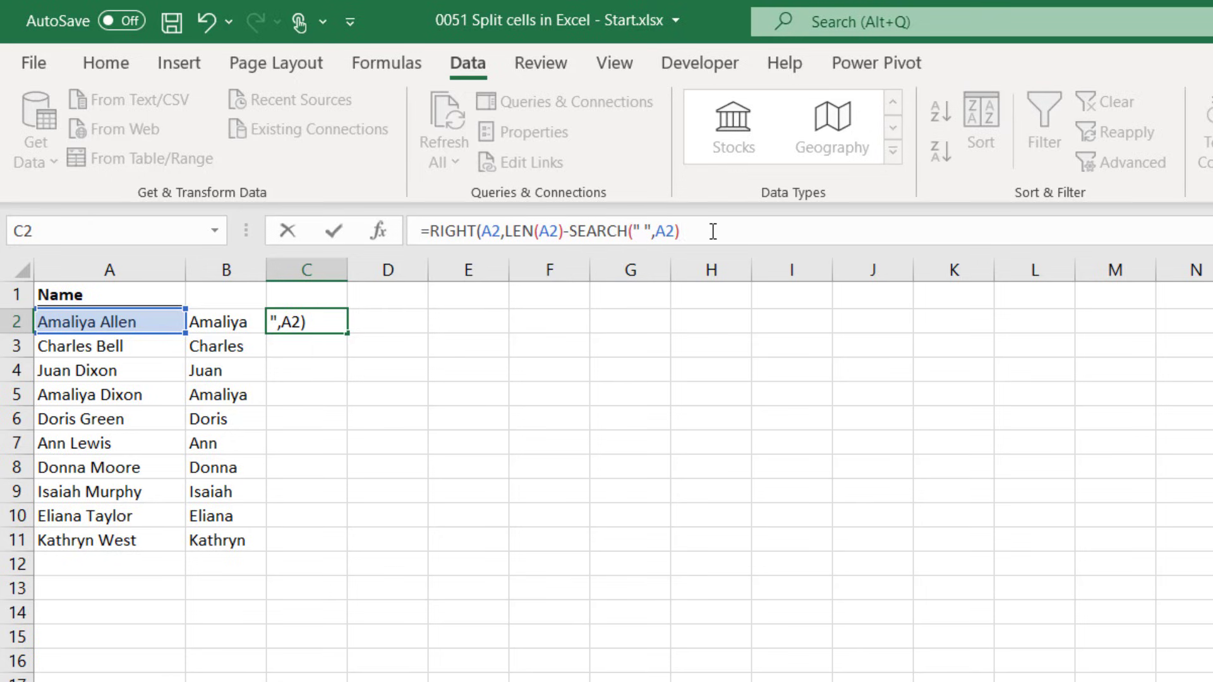
key("Return")
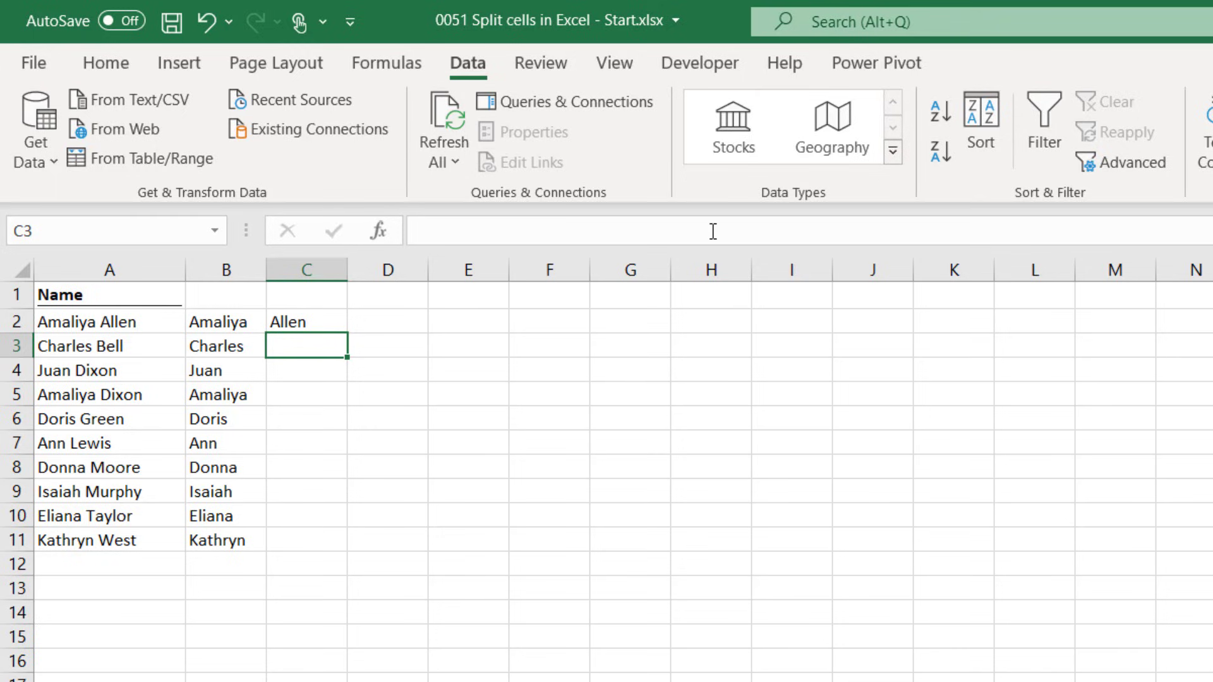
left_click(322, 319)
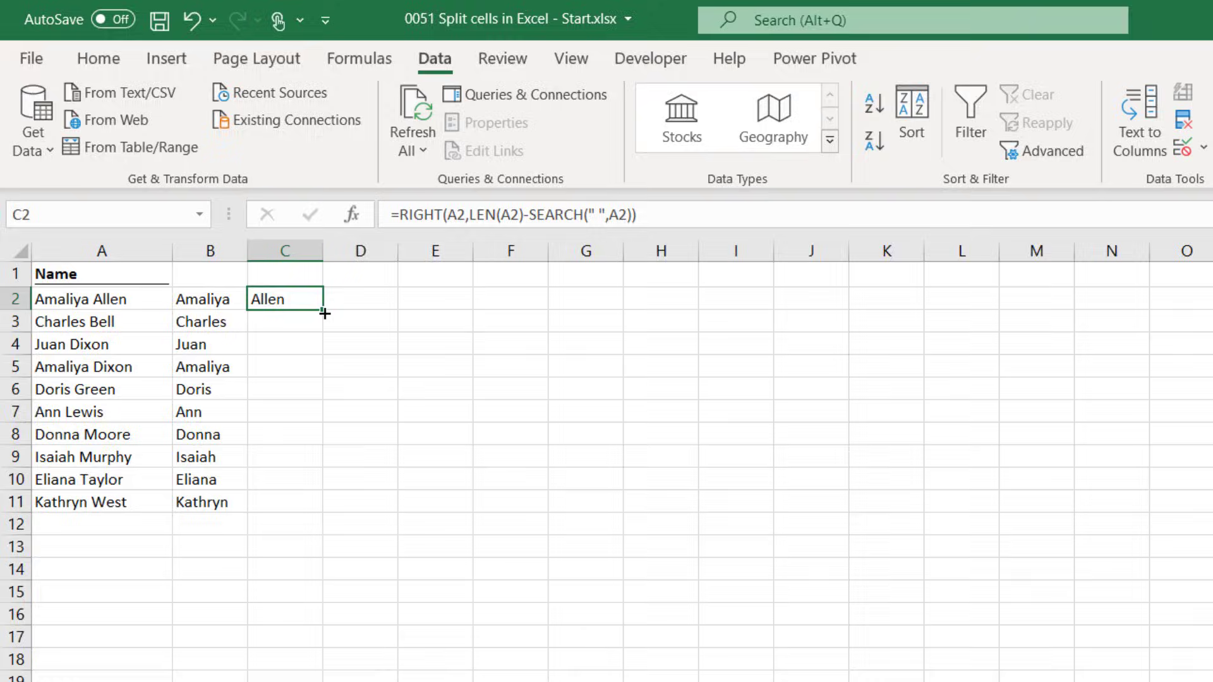
double_click(347, 333)
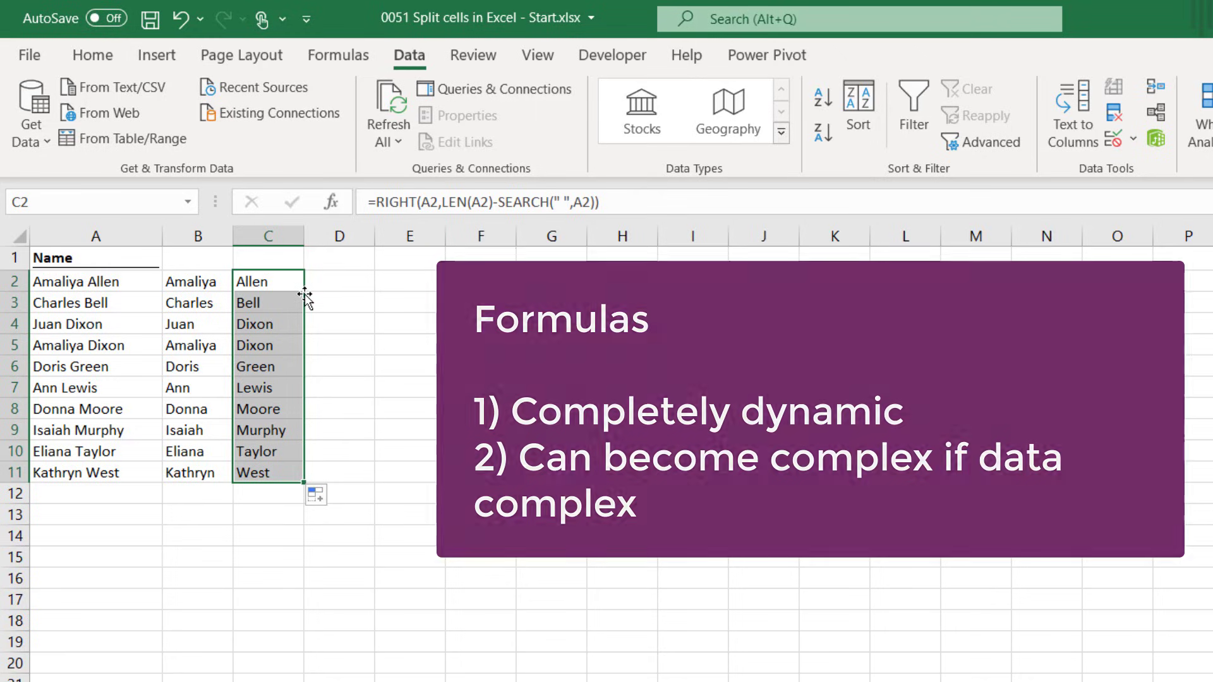
- Replace the surname in A6 with a new one so C6's extracted last name updates automatically
double_click(129, 366)
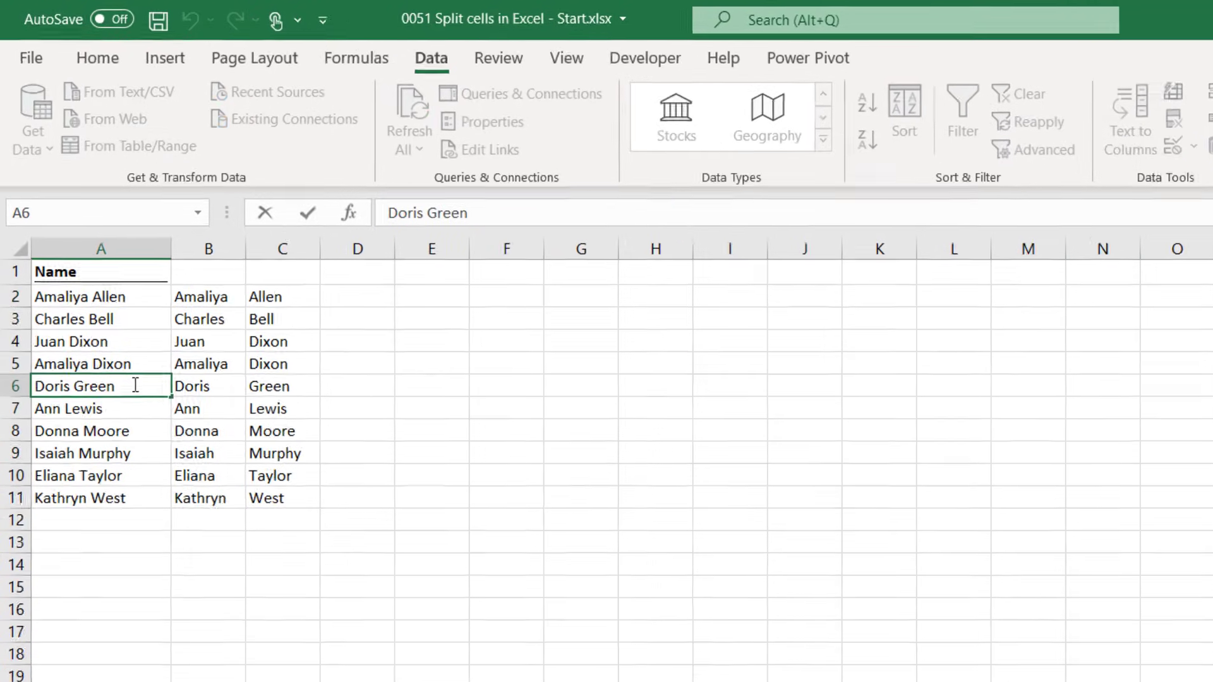
key("BackSpace")
key("BackSpace")
key("BackSpace")
key("BackSpace")
key("BackSpace")
type("Brown")
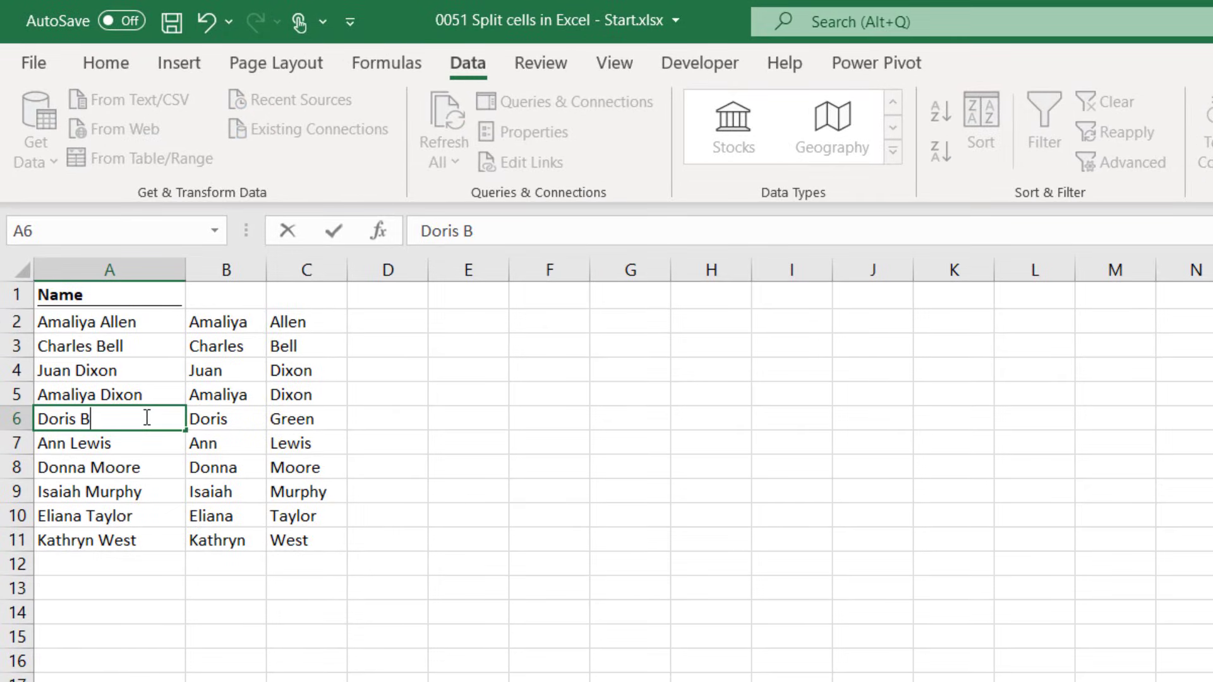
key("Return")
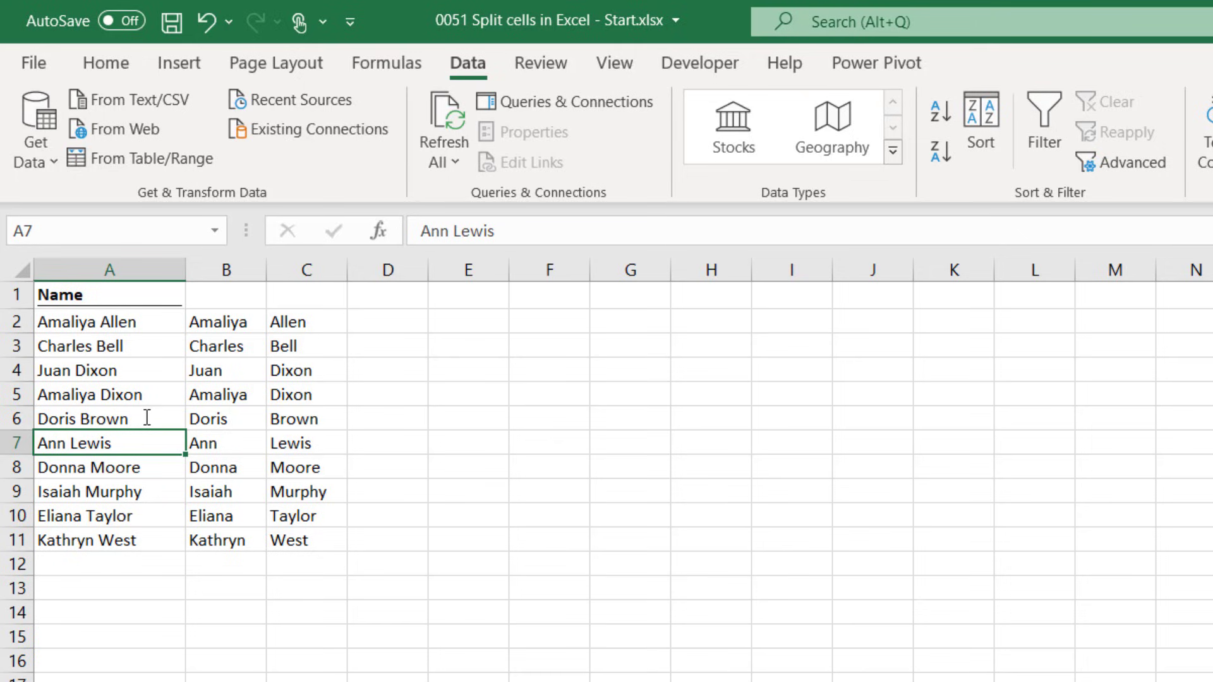